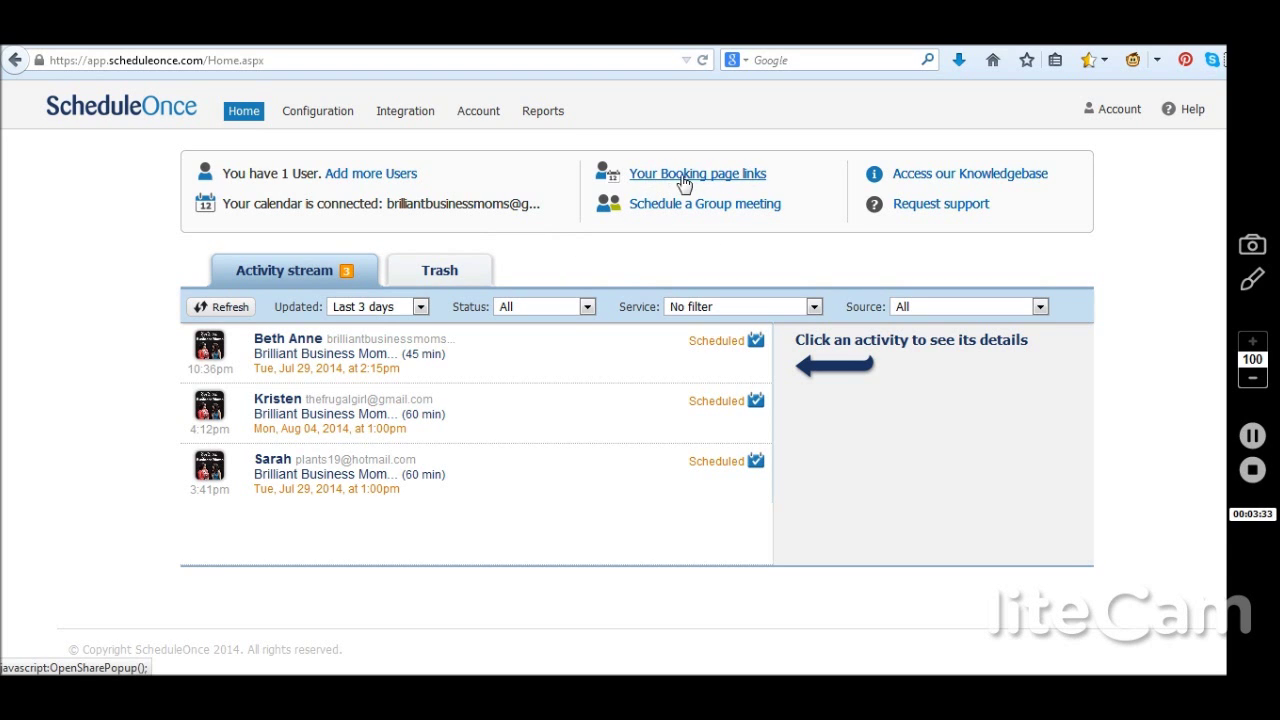
Open the booking page configuration and review the Booking section's approval mode and time slot rules.
click(316, 112)
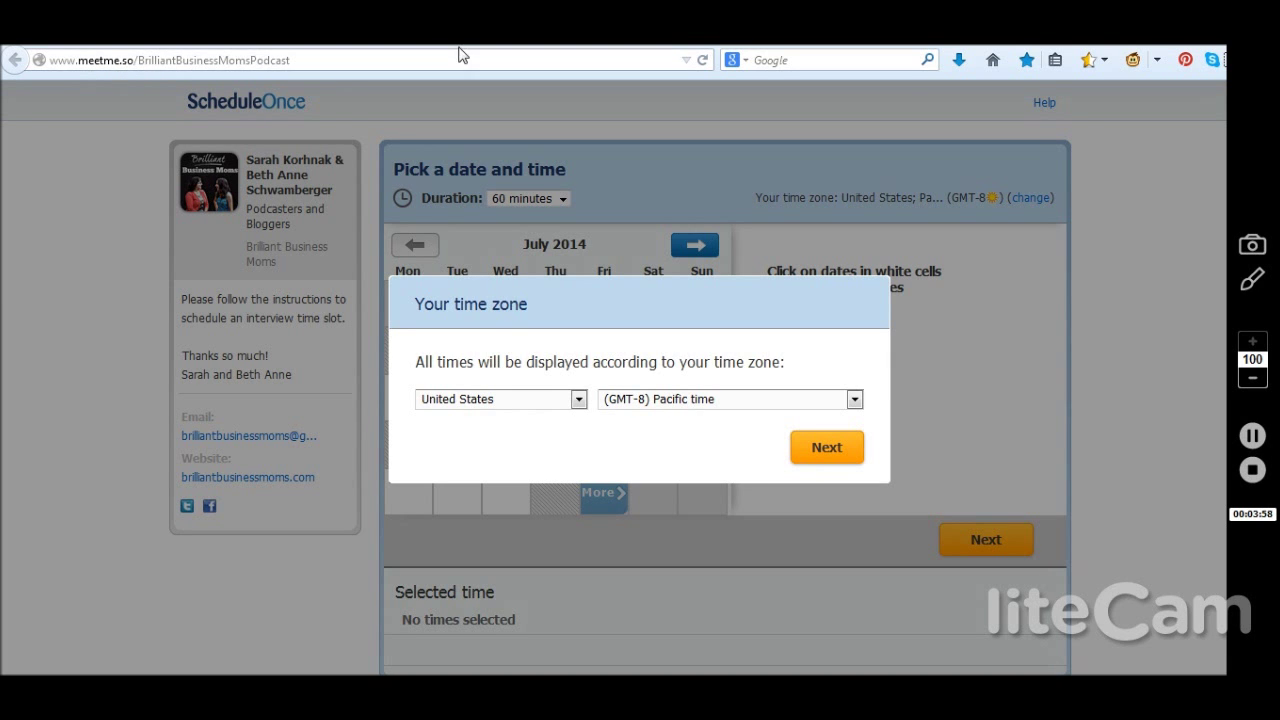
key(ctrl+w)
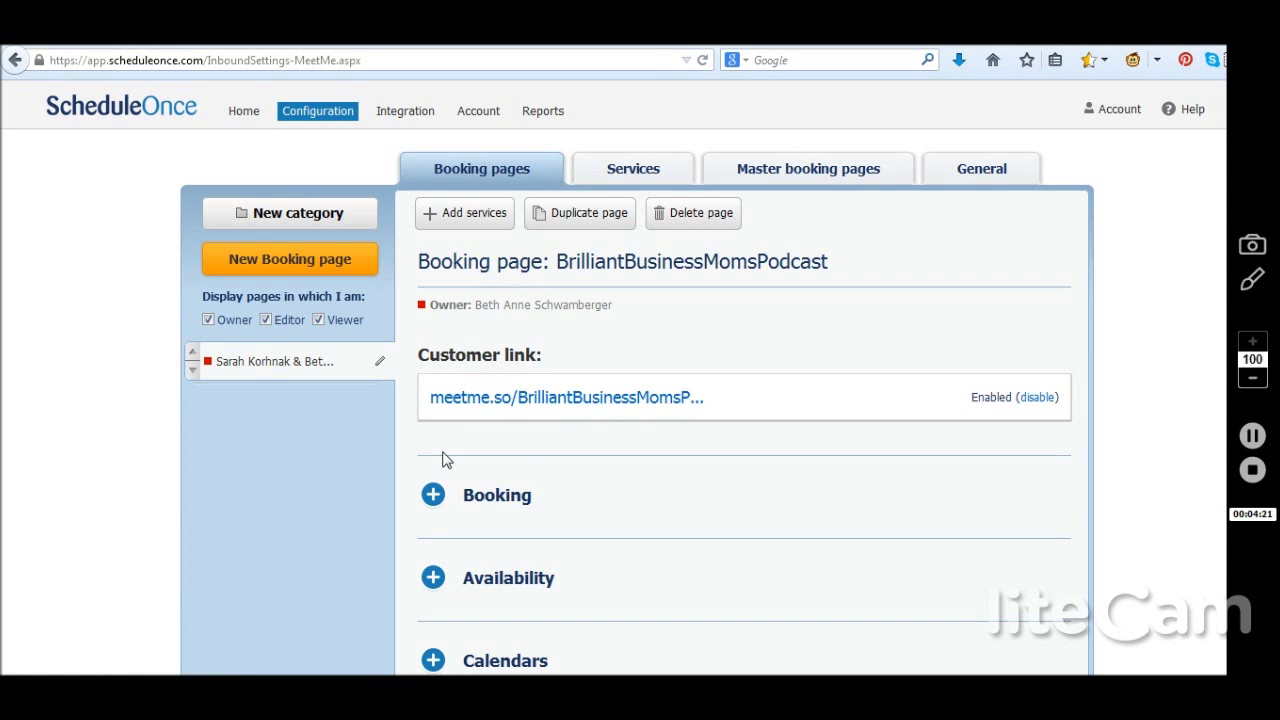
click(433, 497)
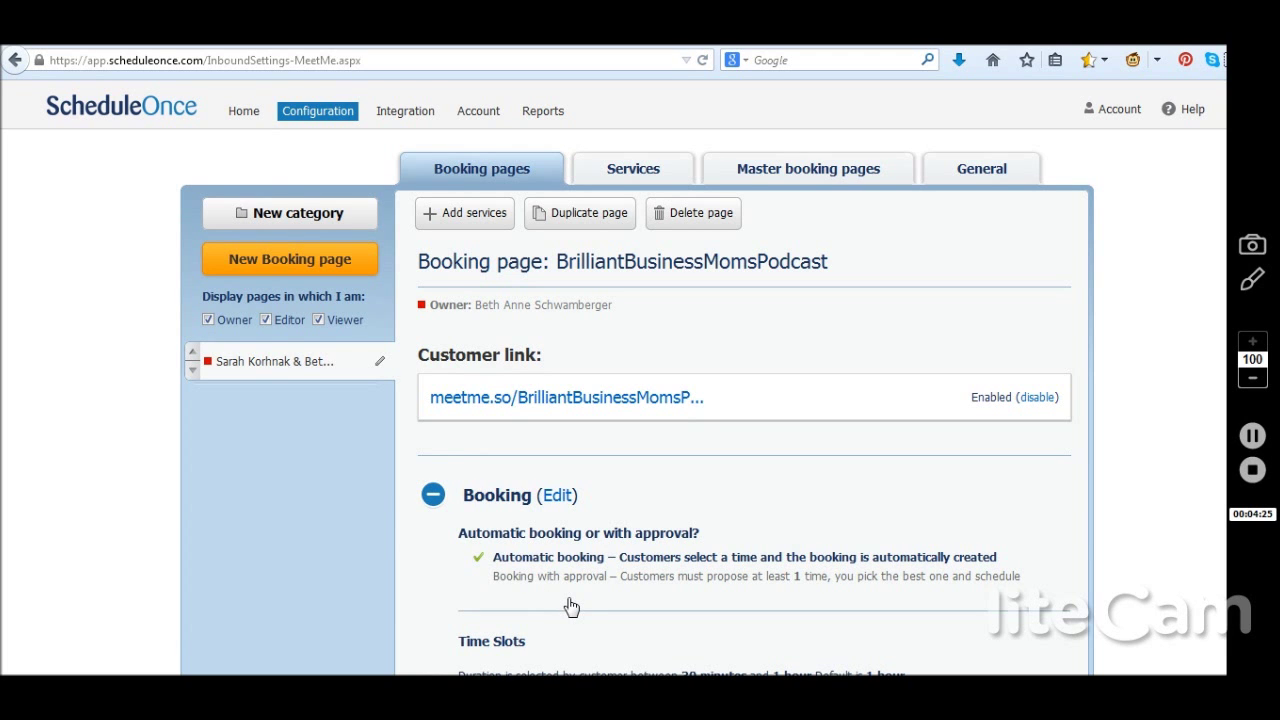
scroll(570, 607, down, 2)
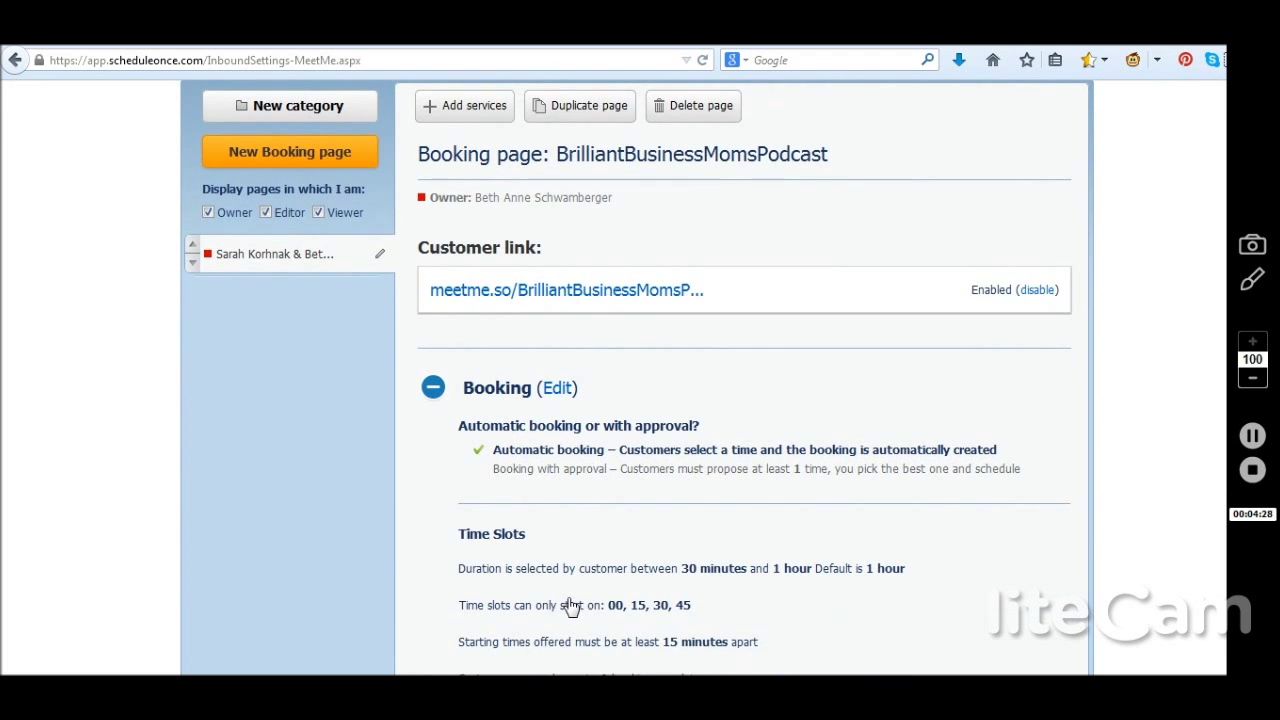
scroll(570, 607, down, 1)
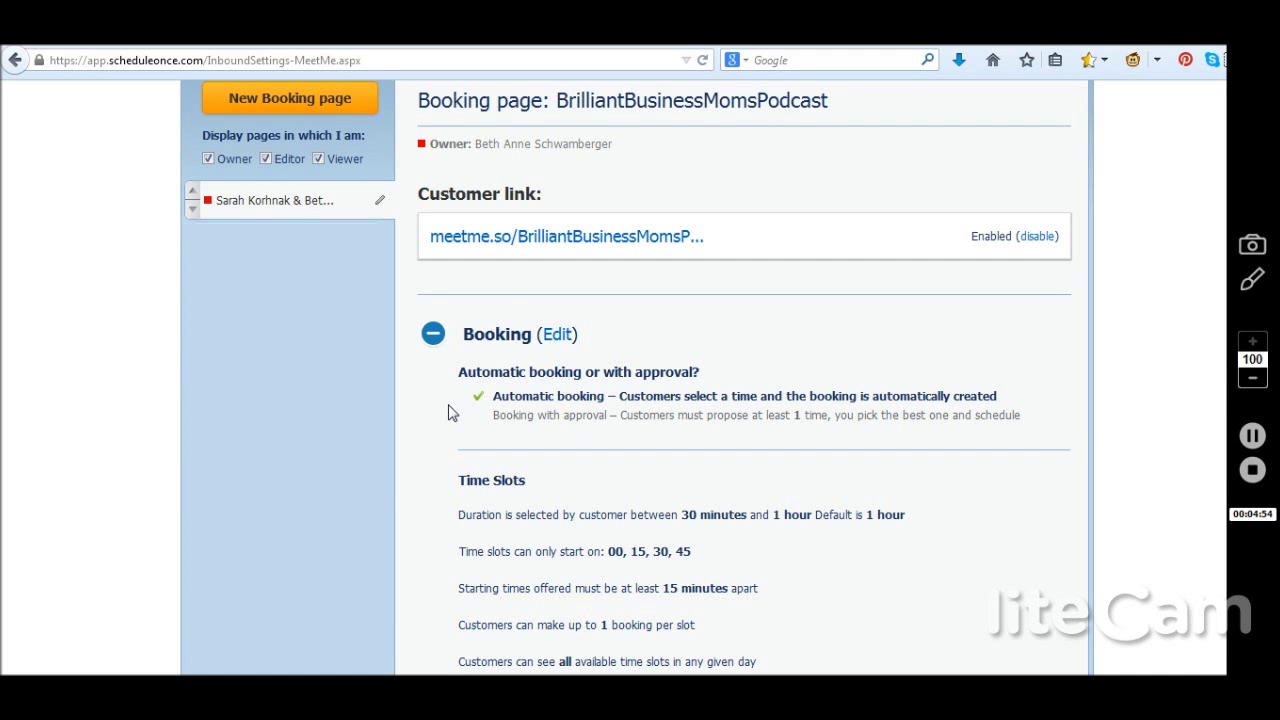
scroll(448, 412, down, 2)
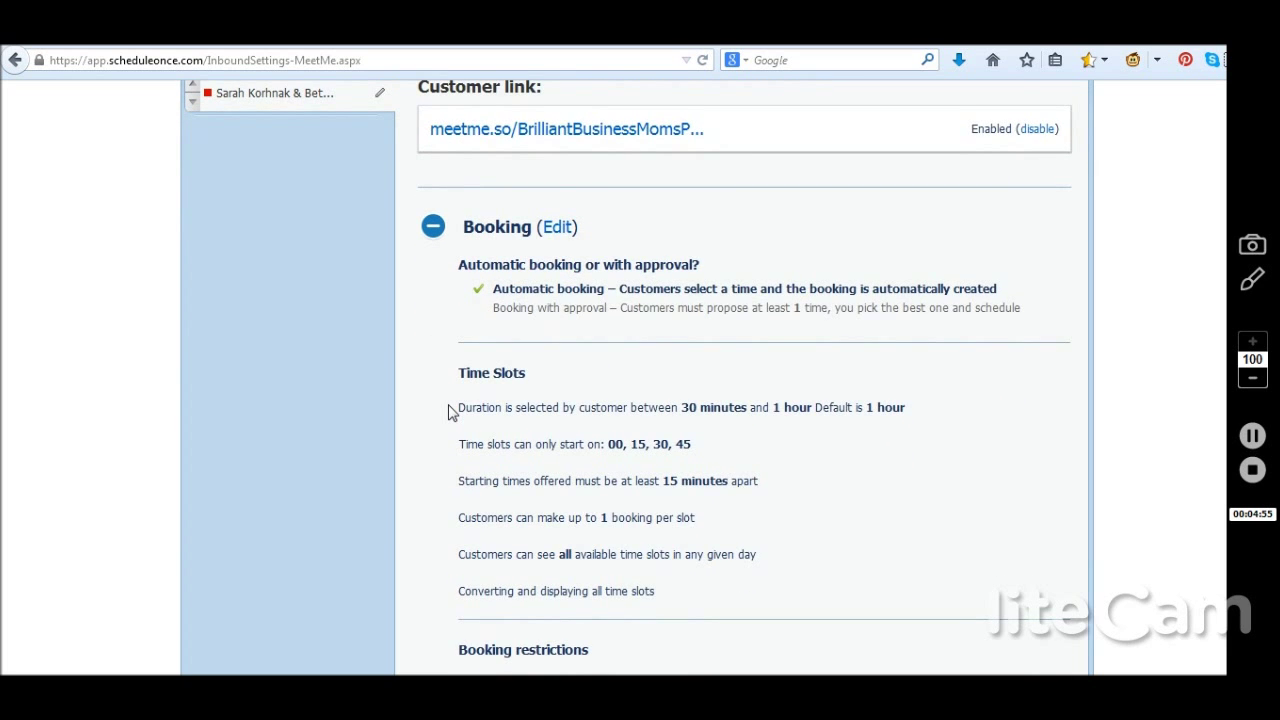
scroll(448, 412, down, 3)
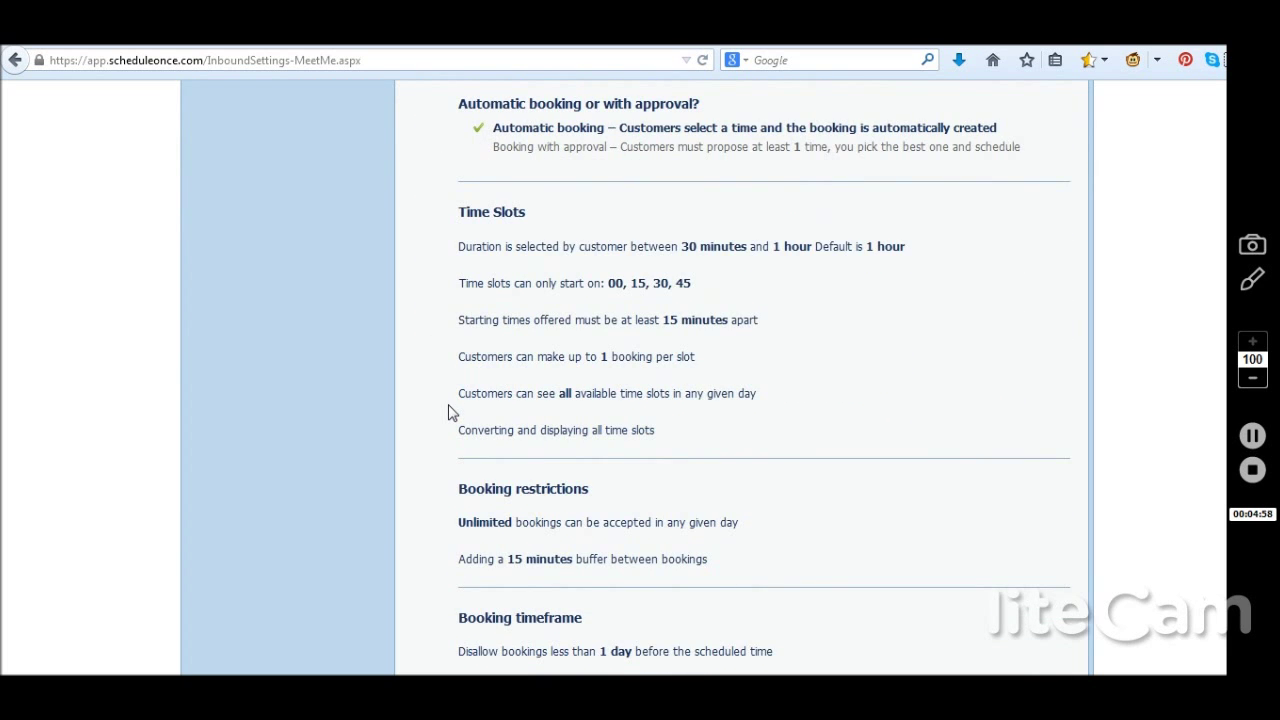
scroll(448, 412, down, 1)
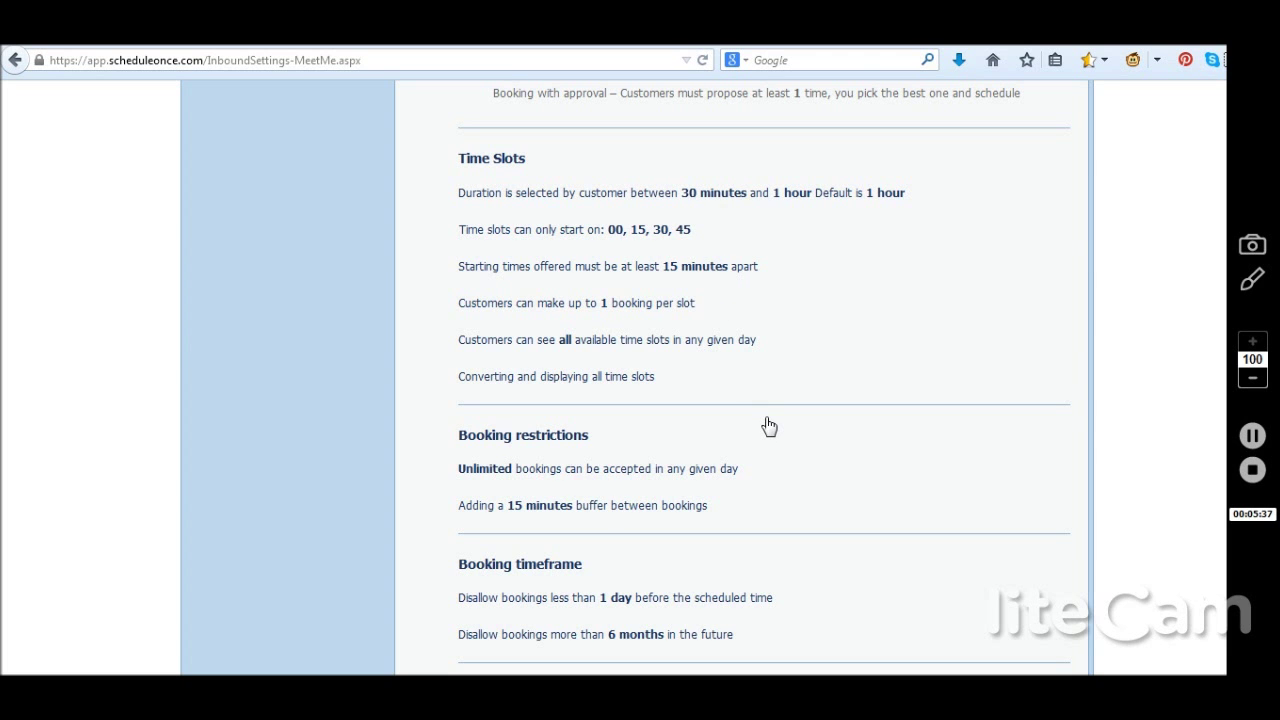
Review the booking restrictions, booking timeframe, cancel/reschedule policy and automatic redirect settings, and the list of remaining configuration sections.
scroll(767, 427, down, 2)
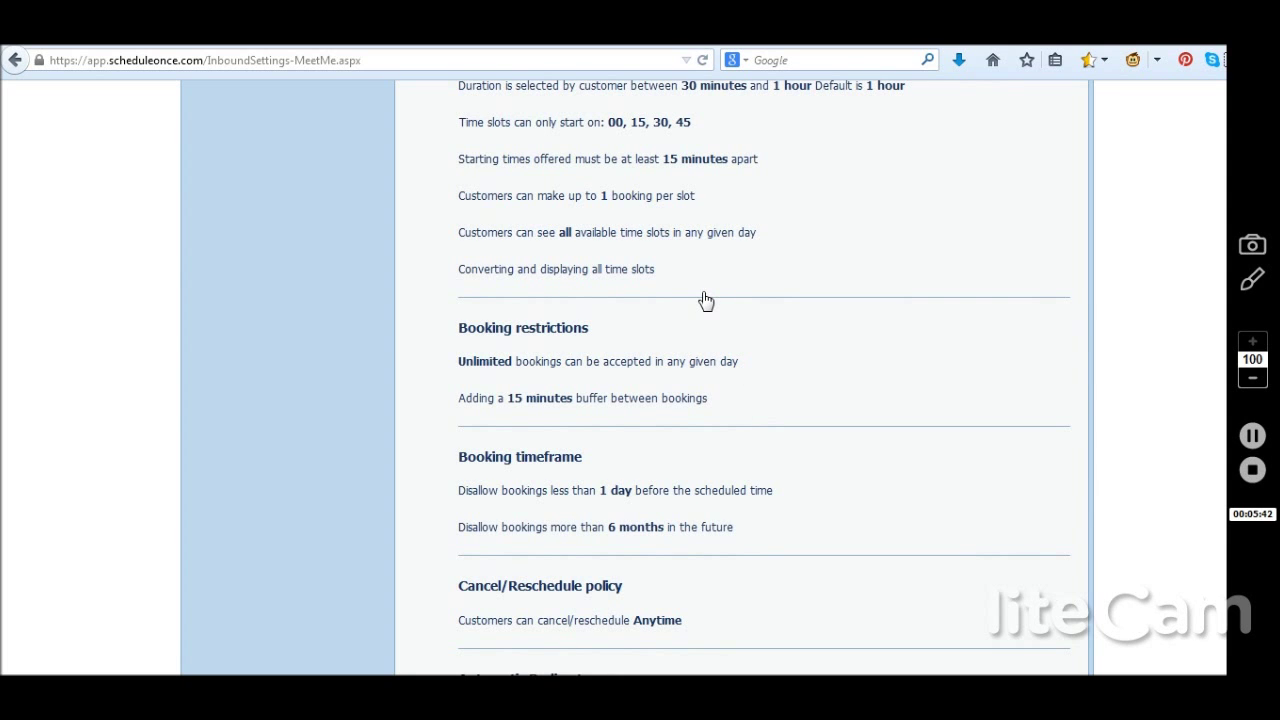
scroll(706, 300, down, 2)
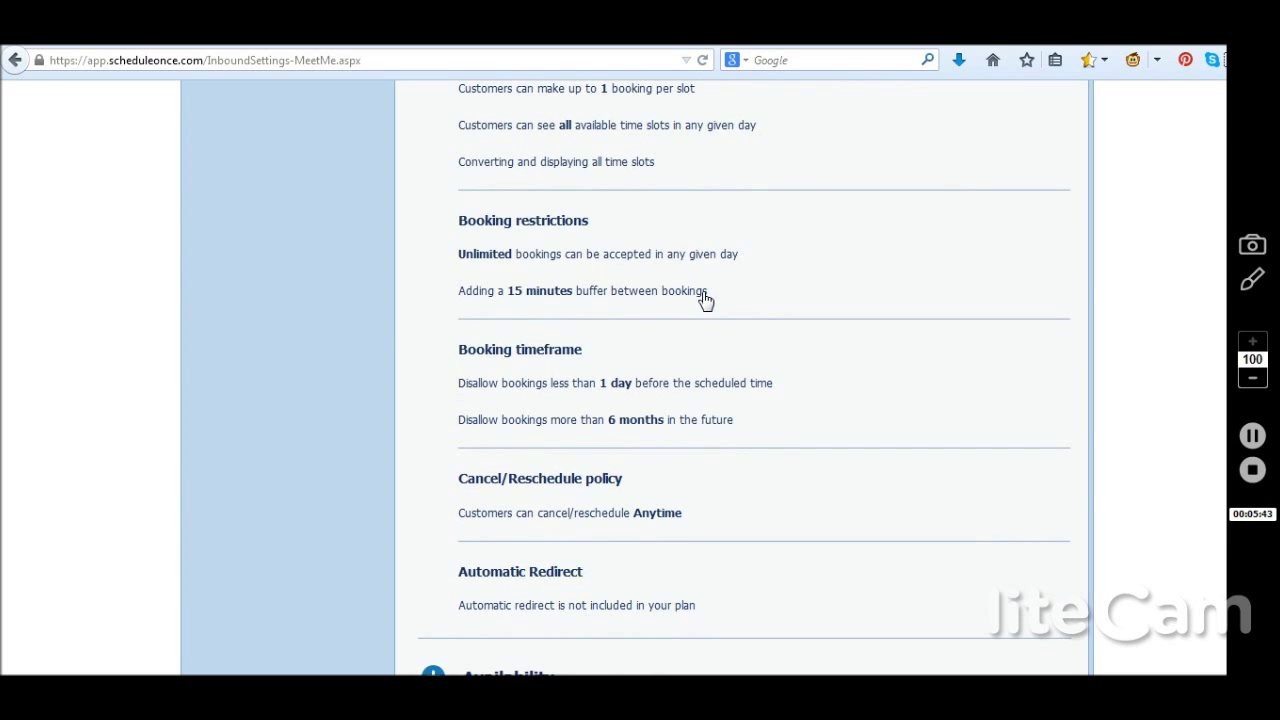
scroll(706, 300, down, 1)
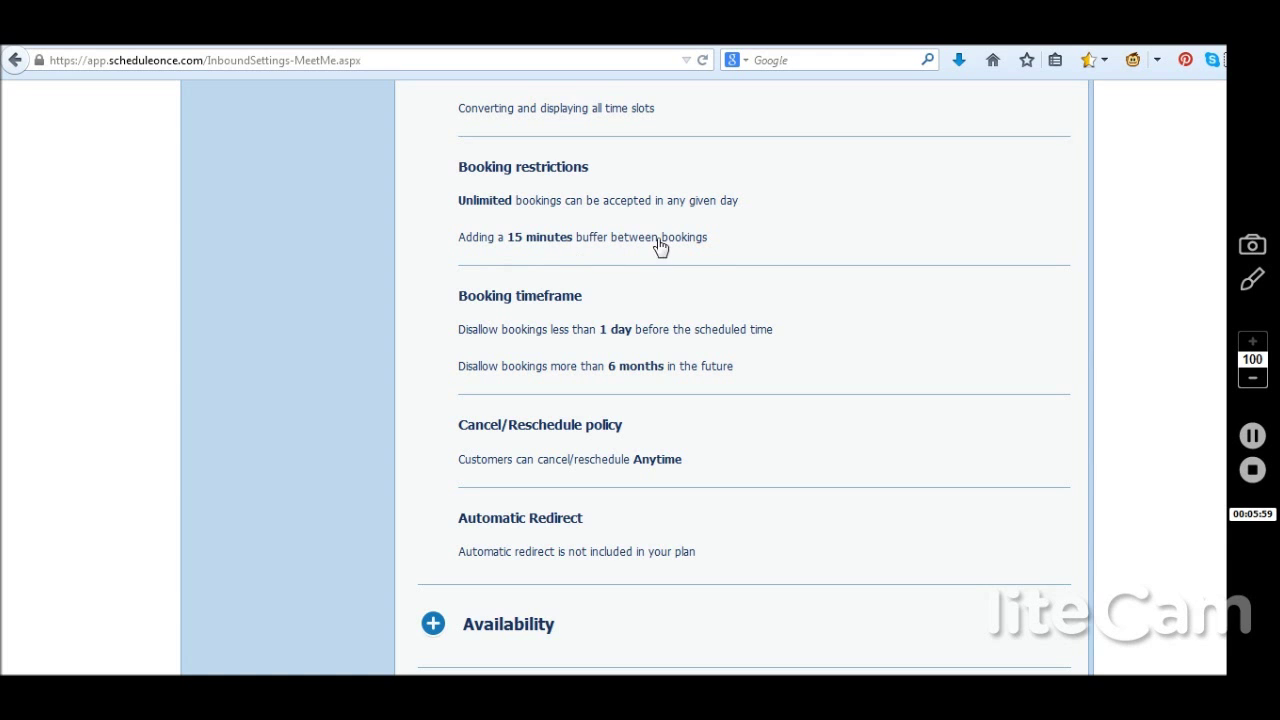
scroll(778, 265, down, 1)
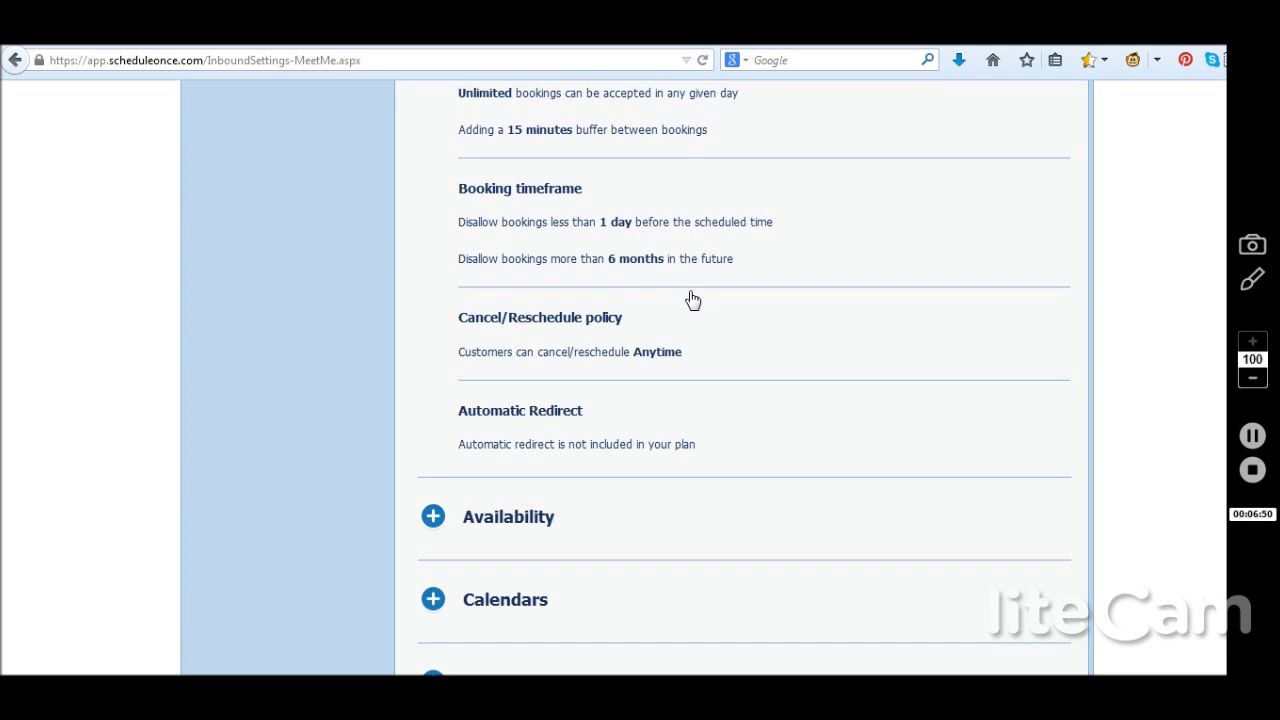
scroll(692, 300, down, 2)
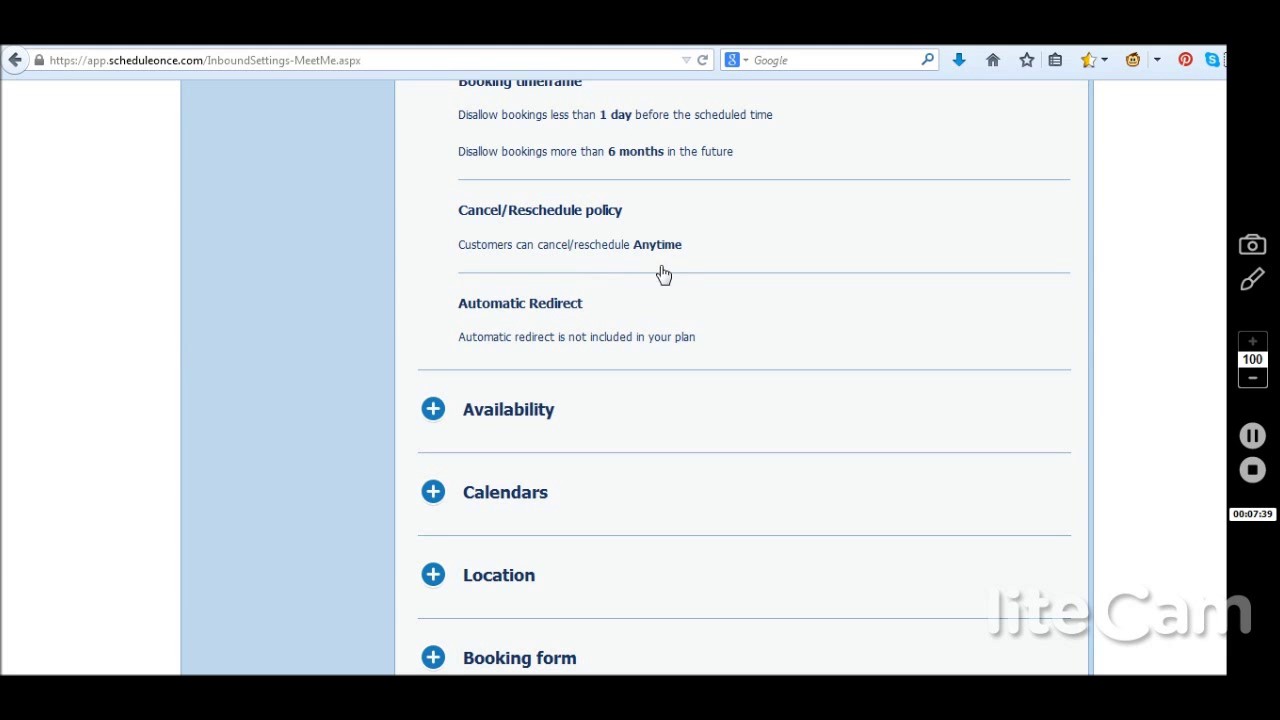
scroll(662, 290, down, 2)
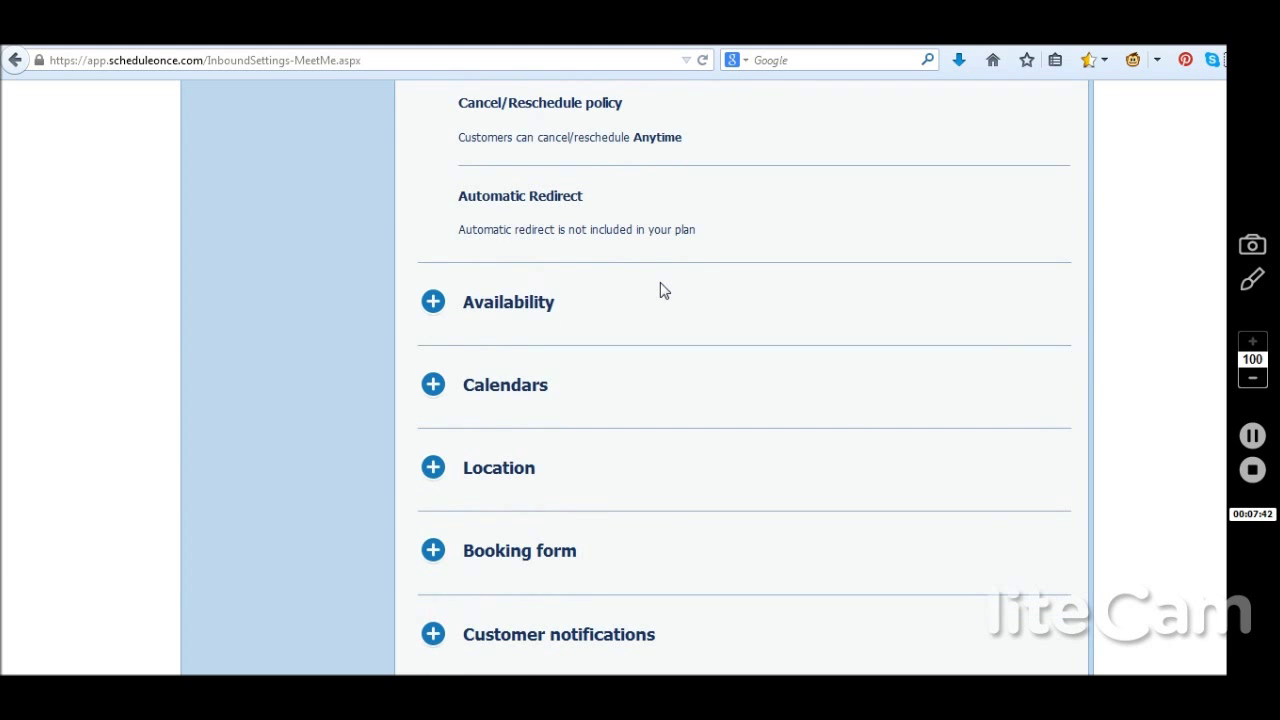
scroll(660, 290, down, 2)
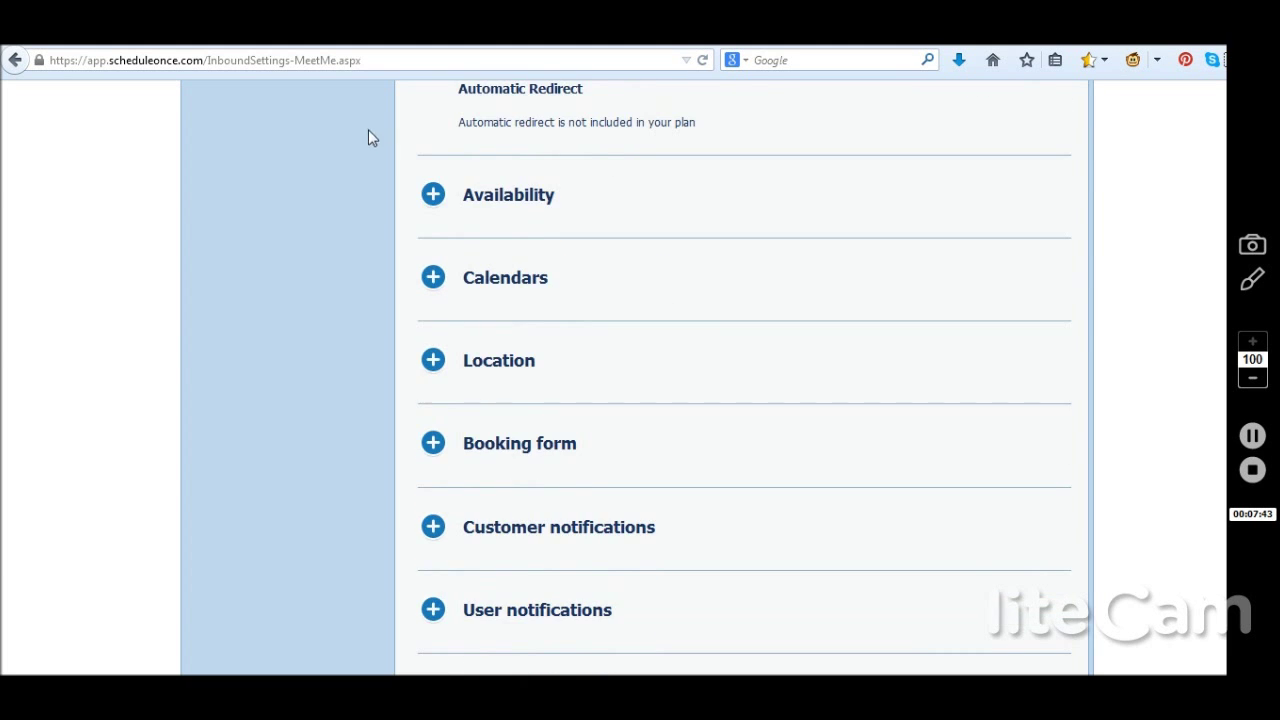
scroll(435, 195, down, 3)
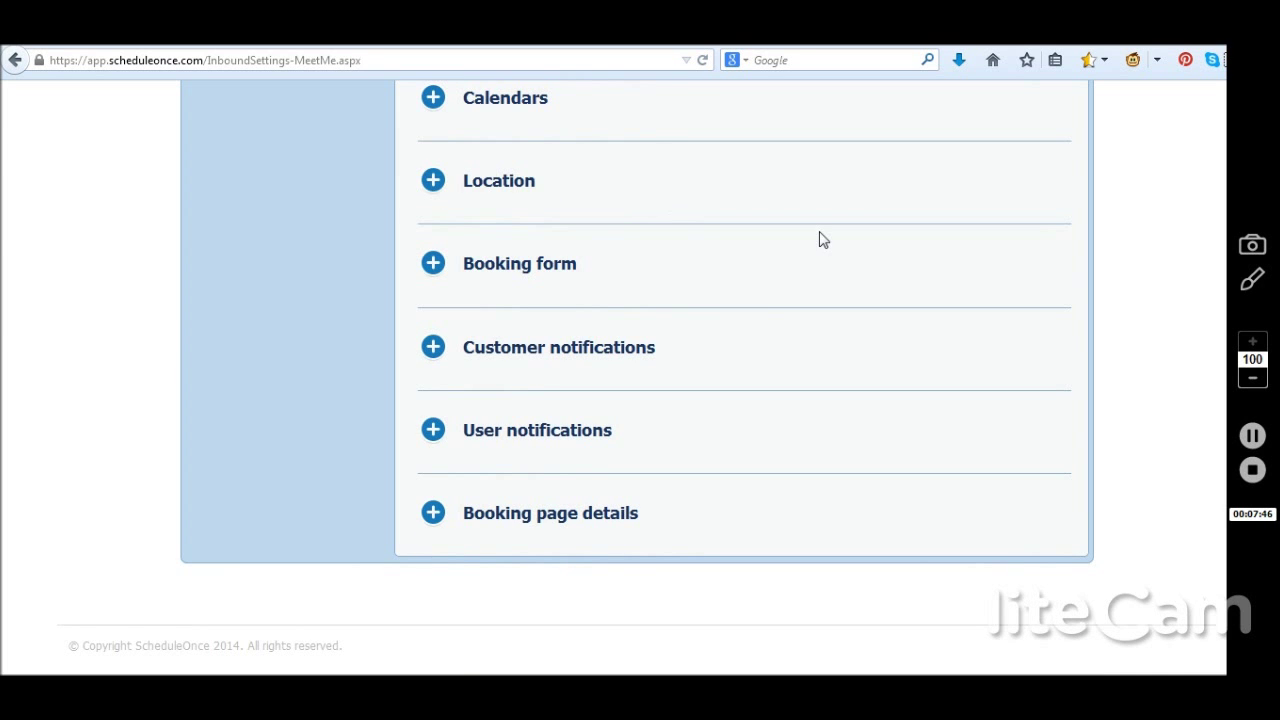
Expand the Availability section and look through the weekly recurring hours from Monday to Friday.
scroll(819, 240, up, 8)
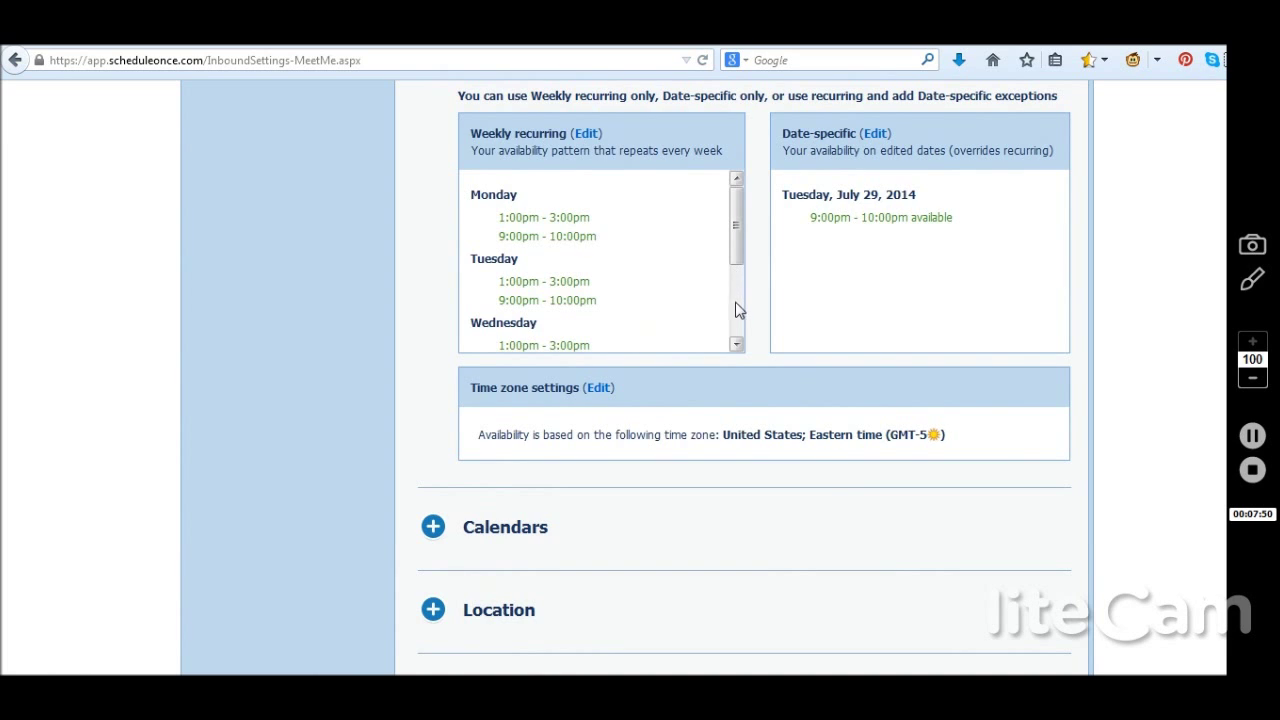
scroll(737, 311, down, 1)
scroll(739, 311, down, 2)
scroll(735, 197, up, 3)
click(737, 345)
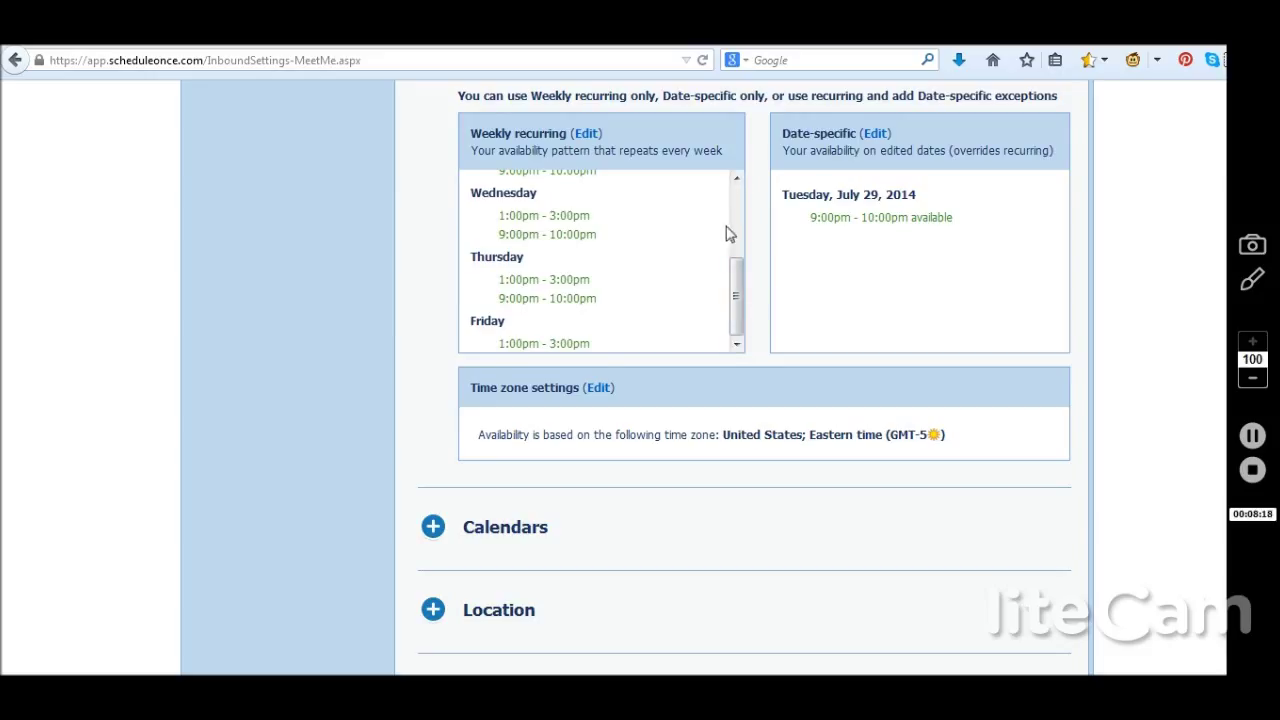
scroll(735, 202, up, 3)
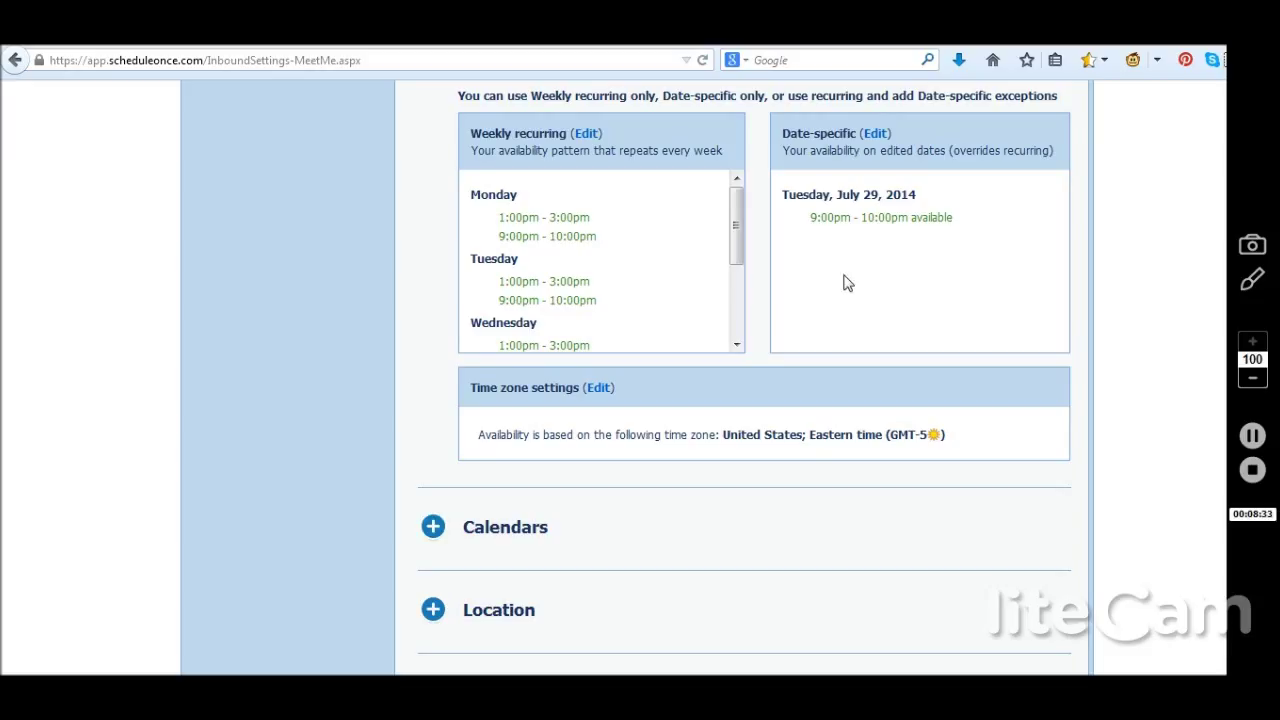
Try removing the 1:00pm-3:00pm slot on Friday, July 11 from the date-specific availability, and discard the change.
click(876, 136)
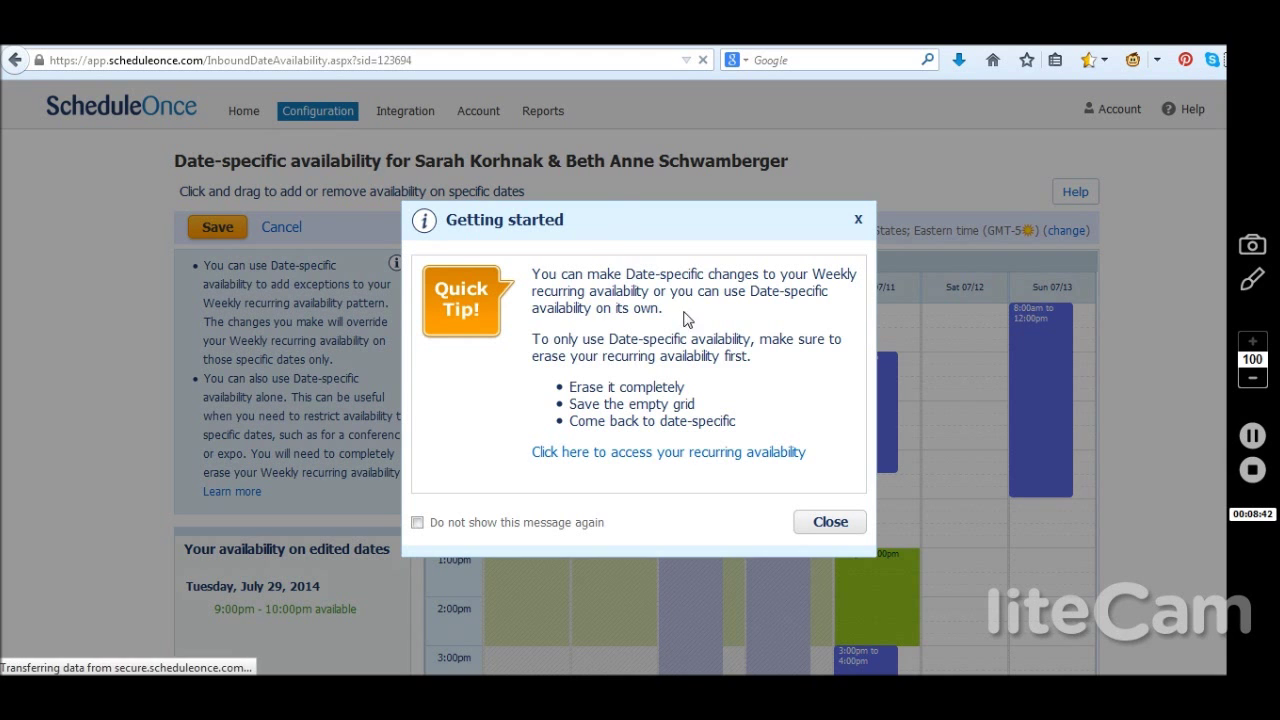
click(846, 525)
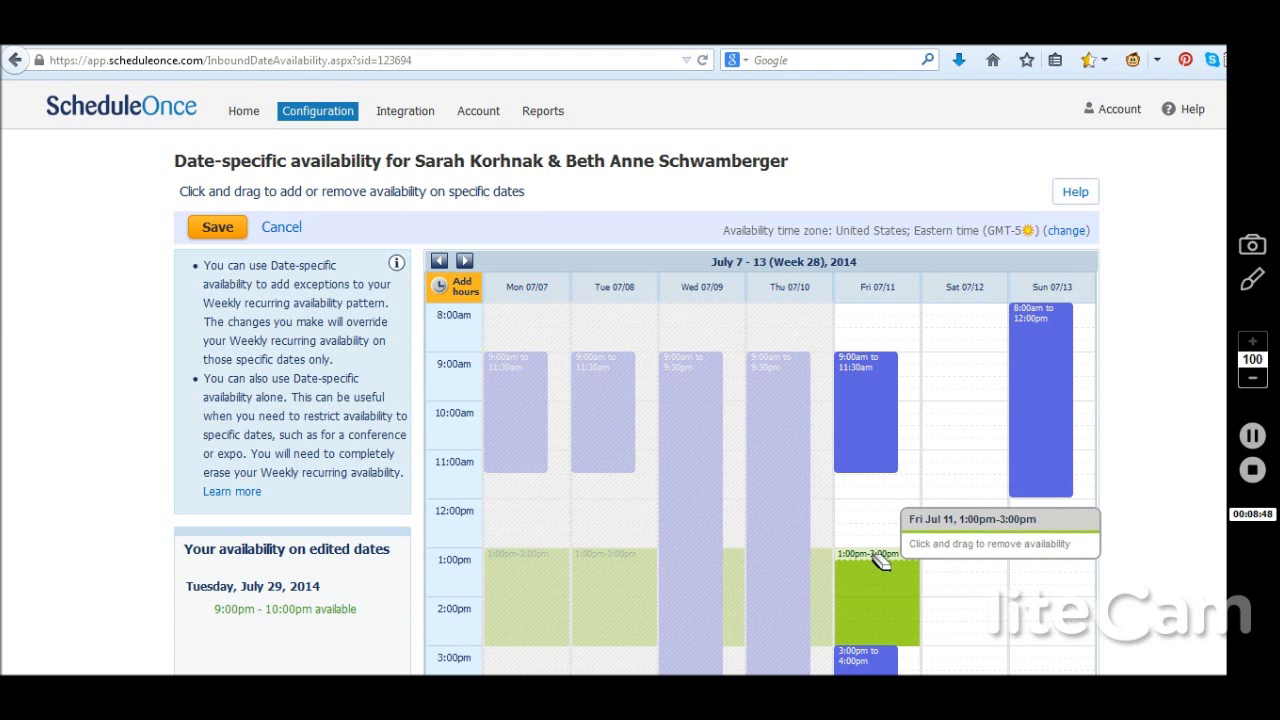
drag(880, 562, 889, 646)
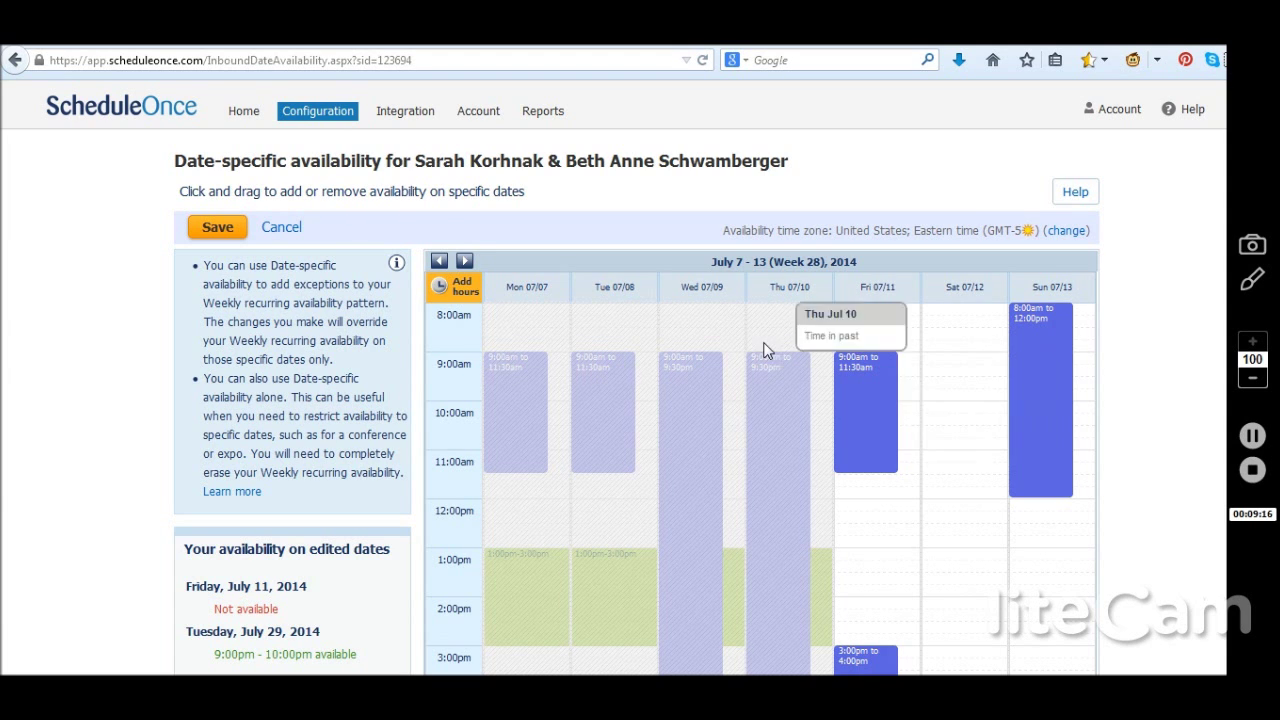
click(297, 236)
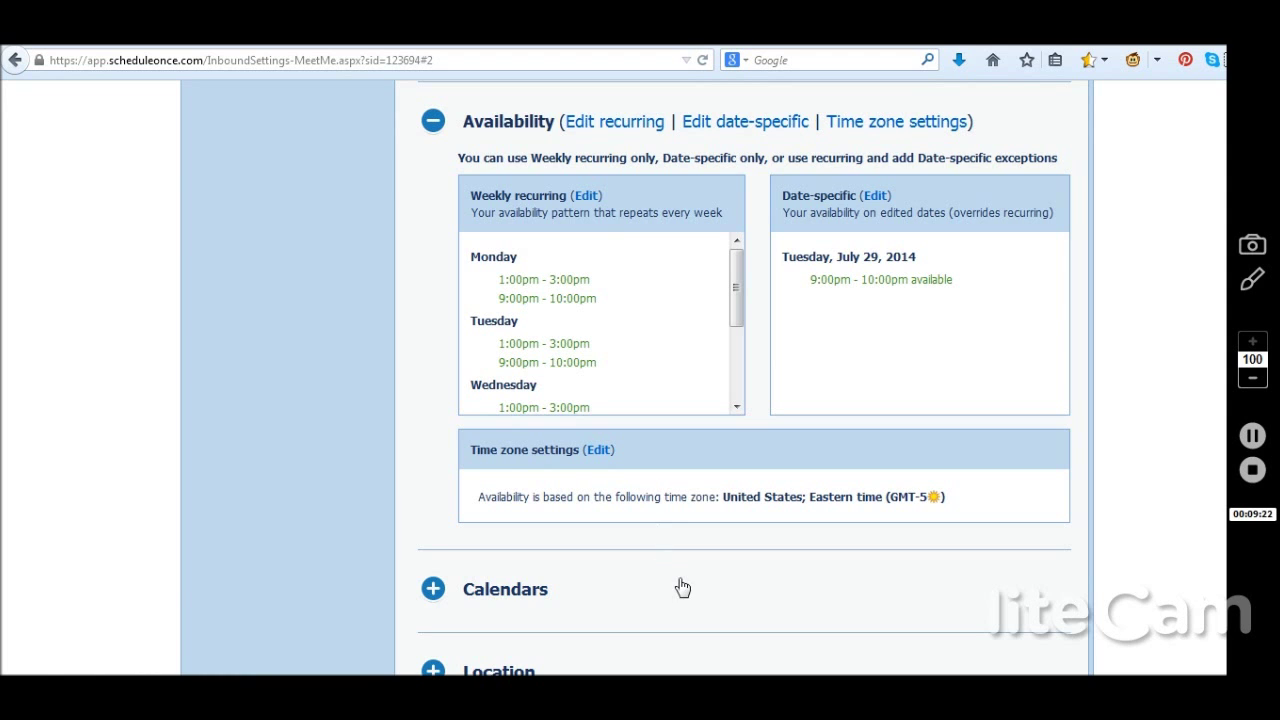
Check the availability time zone settings, and expand the Calendars section to review the main, busy-time and additional booking calendars.
scroll(682, 588, down, 3)
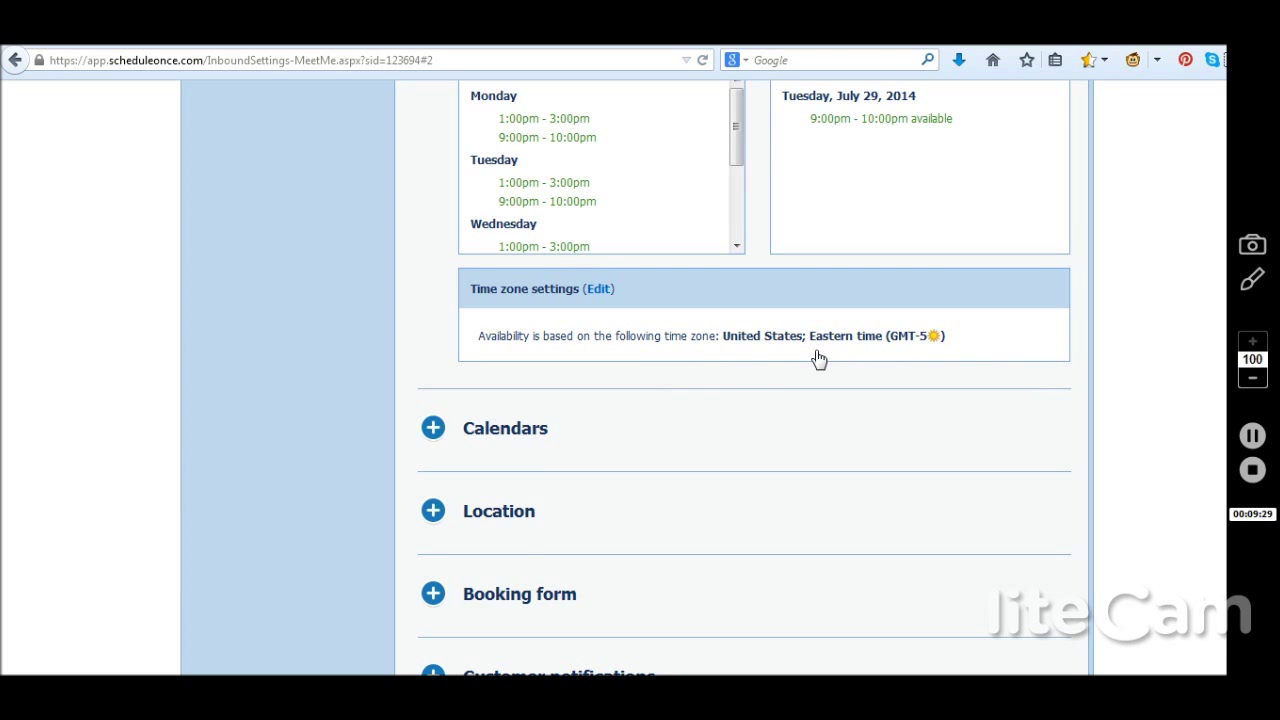
scroll(818, 358, down, 2)
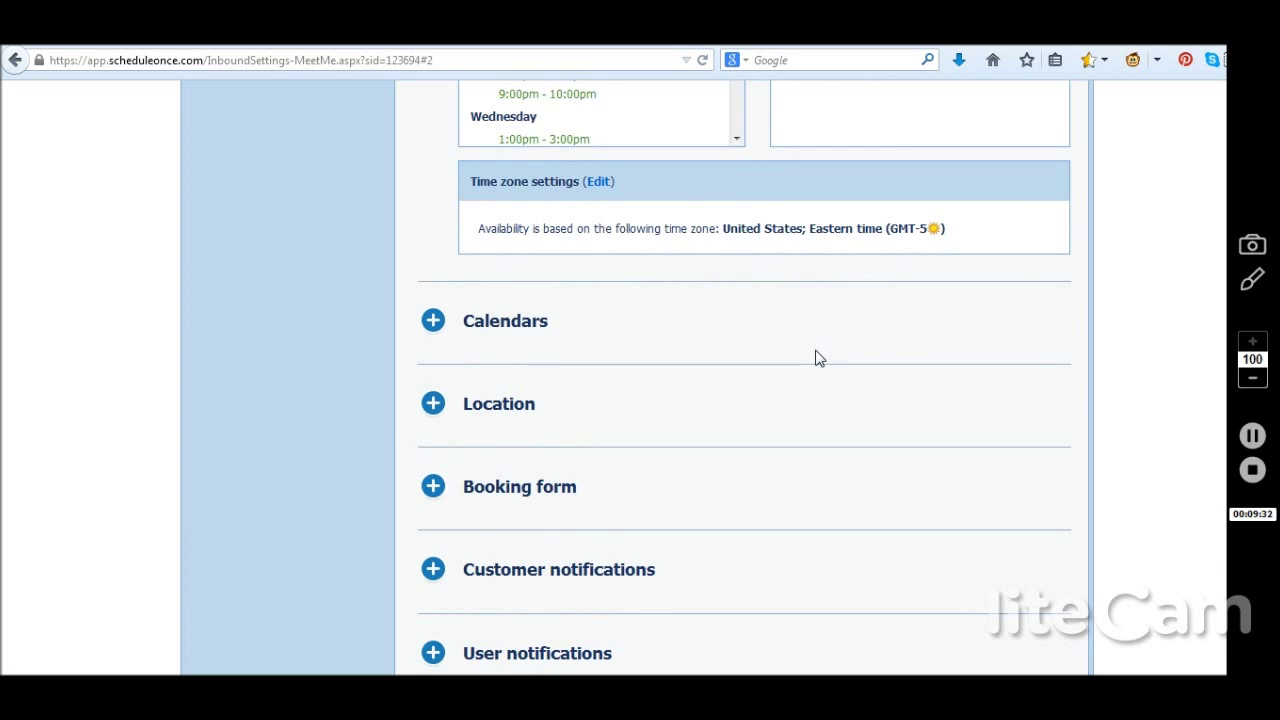
scroll(816, 358, down, 2)
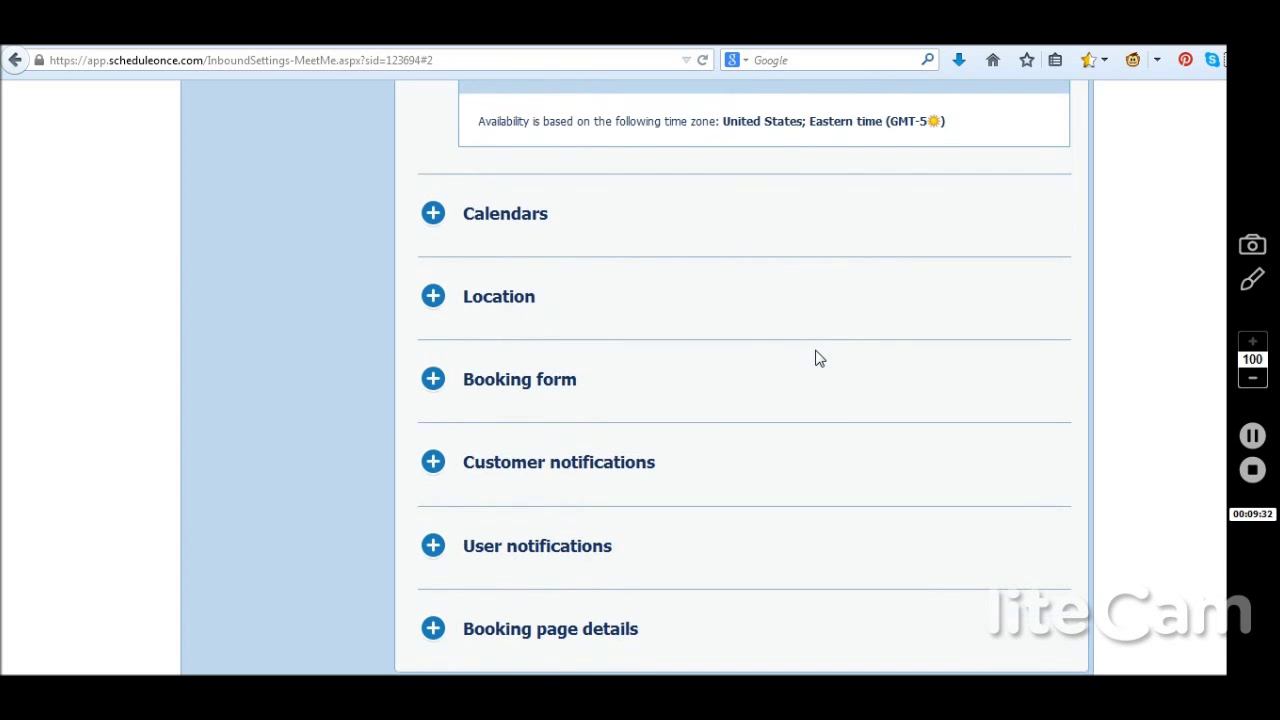
click(480, 227)
scroll(478, 224, down, 4)
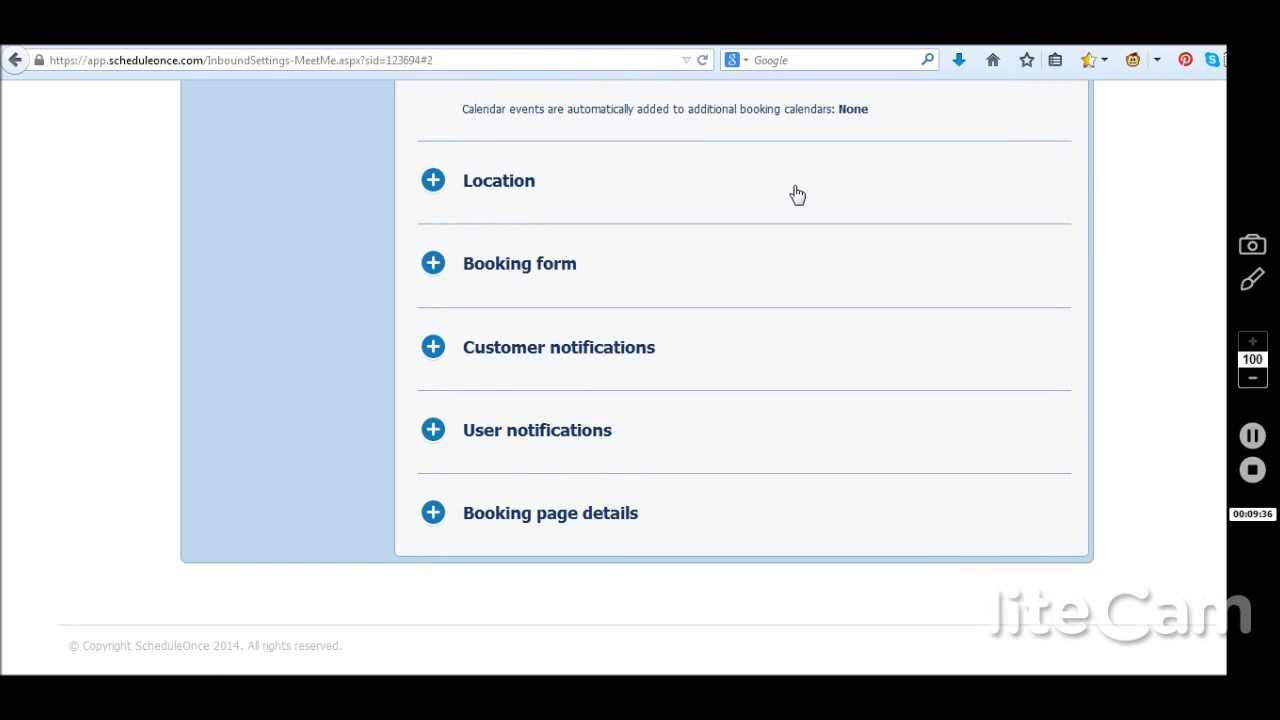
scroll(797, 195, up, 3)
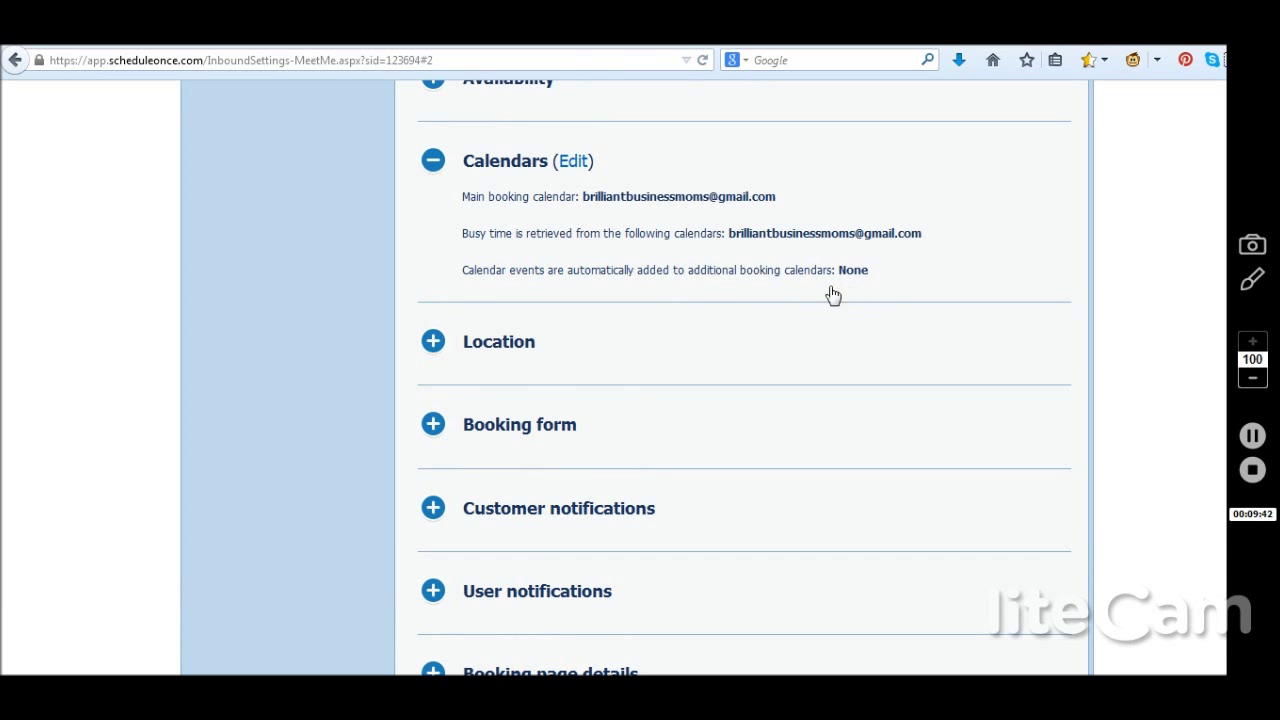
scroll(655, 338, down, 1)
scroll(658, 339, down, 1)
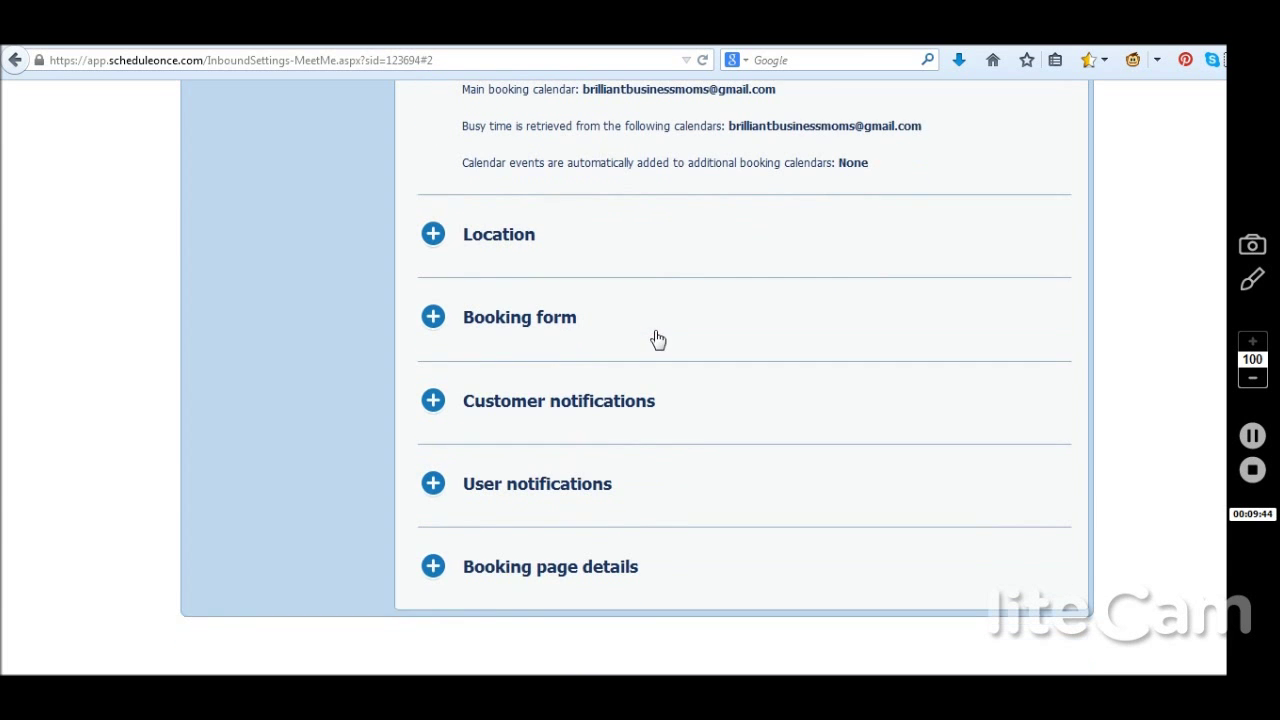
Expand the Location and Booking form sections to check the meeting location and the form's subject and customer fields.
click(433, 236)
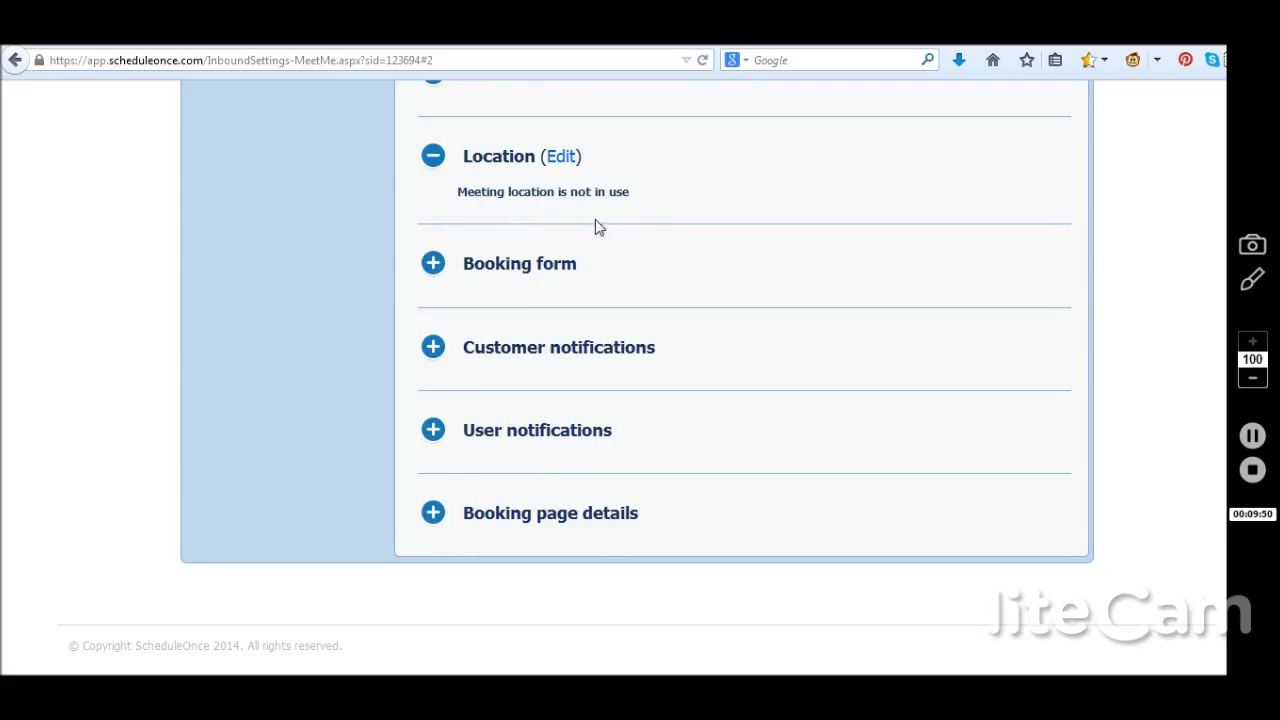
click(433, 263)
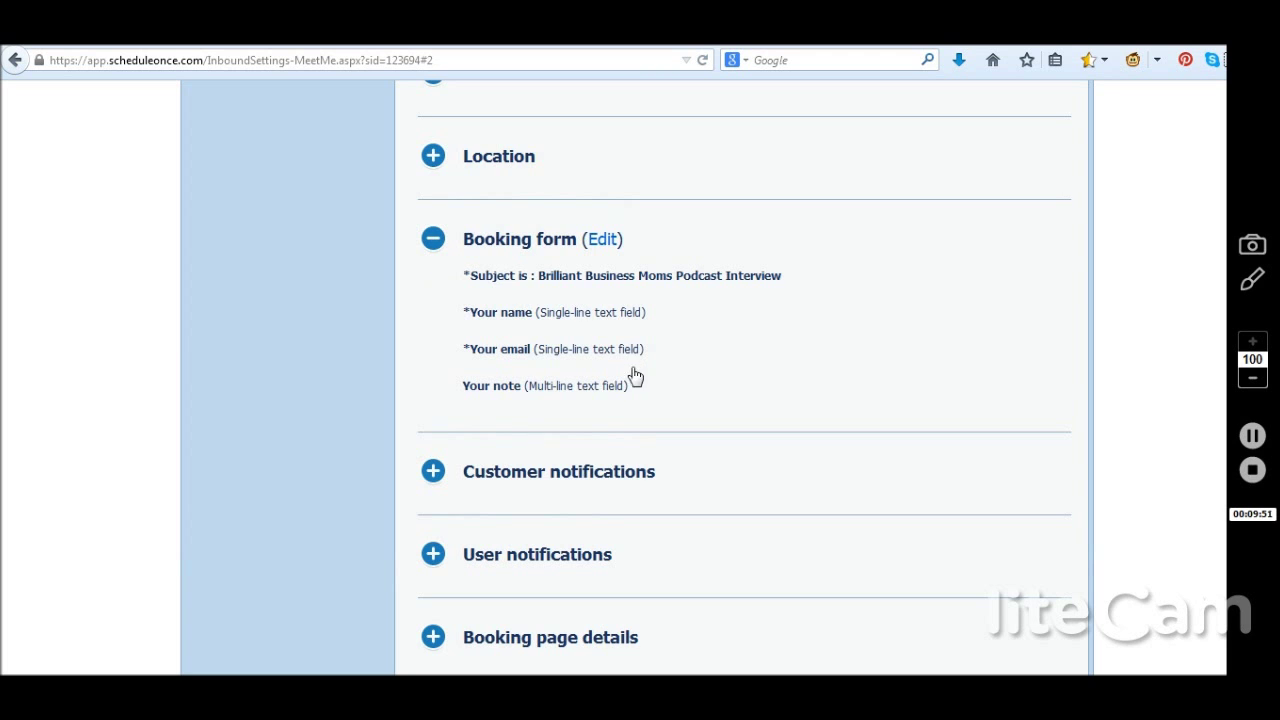
scroll(693, 406, down, 2)
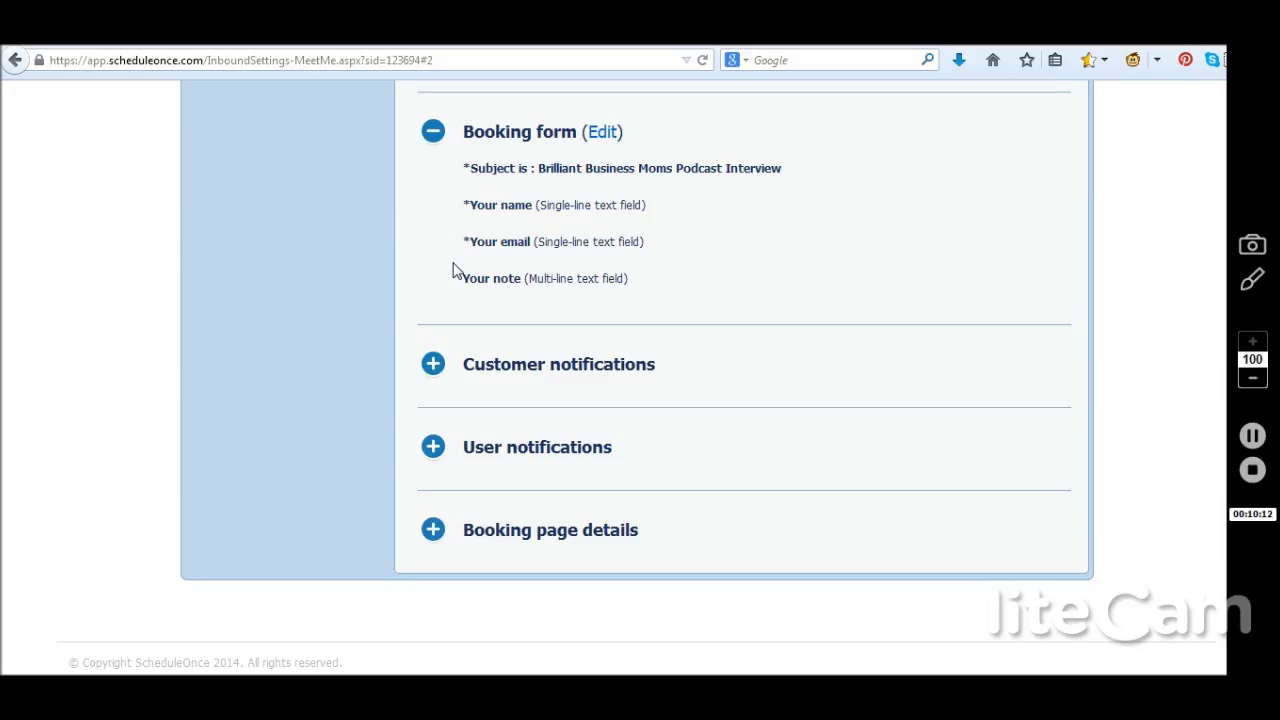
Expand the Customer notifications section and review the scheduling confirmations, email reminders and follow-up email settings.
click(433, 364)
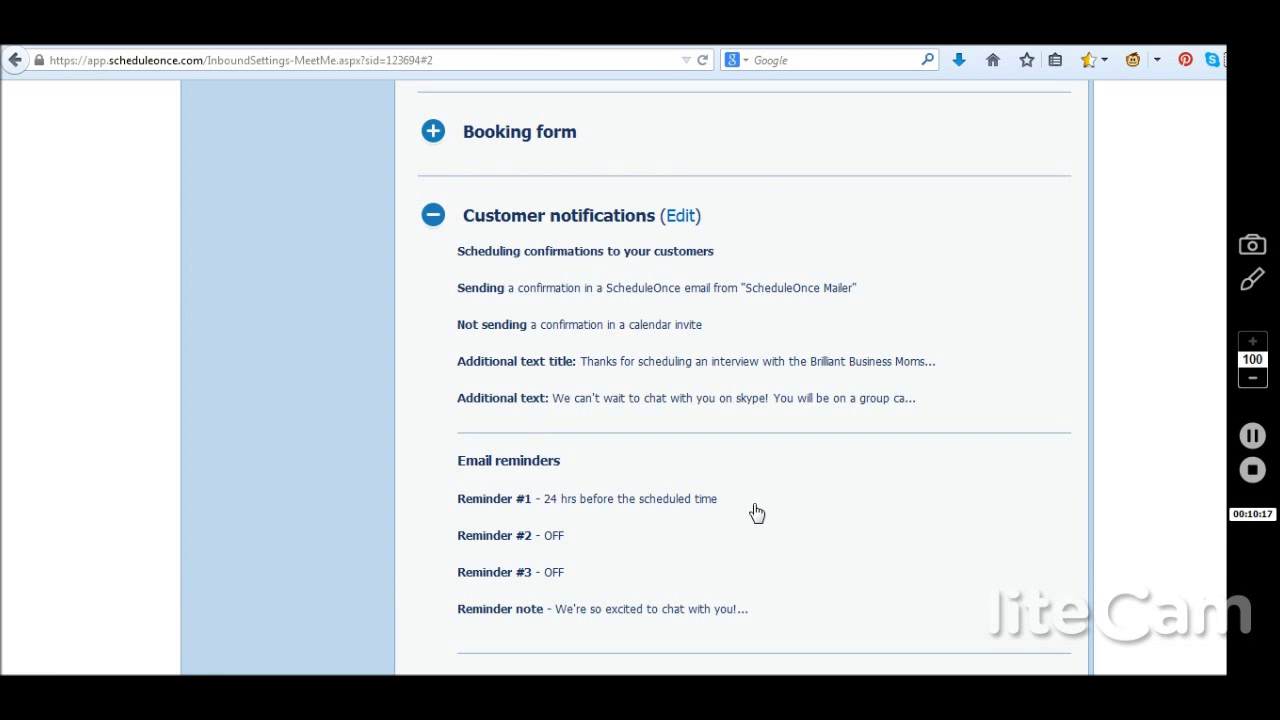
scroll(757, 513, down, 1)
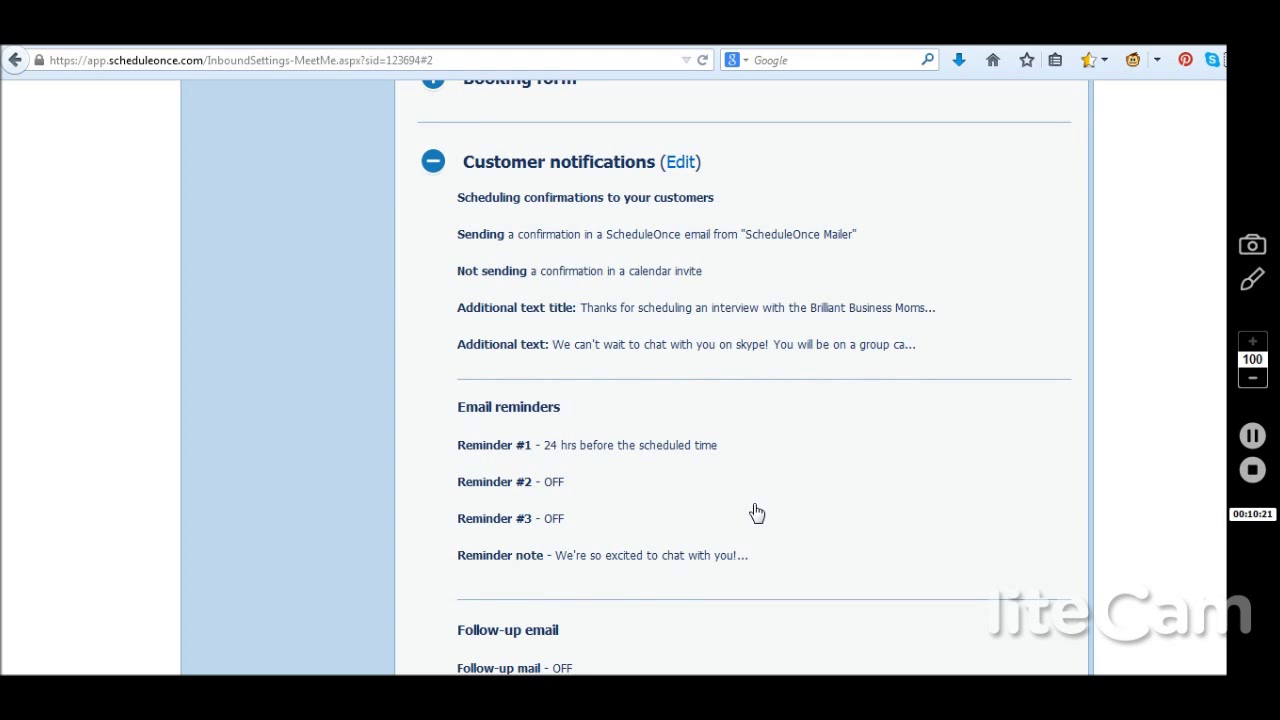
scroll(757, 513, down, 1)
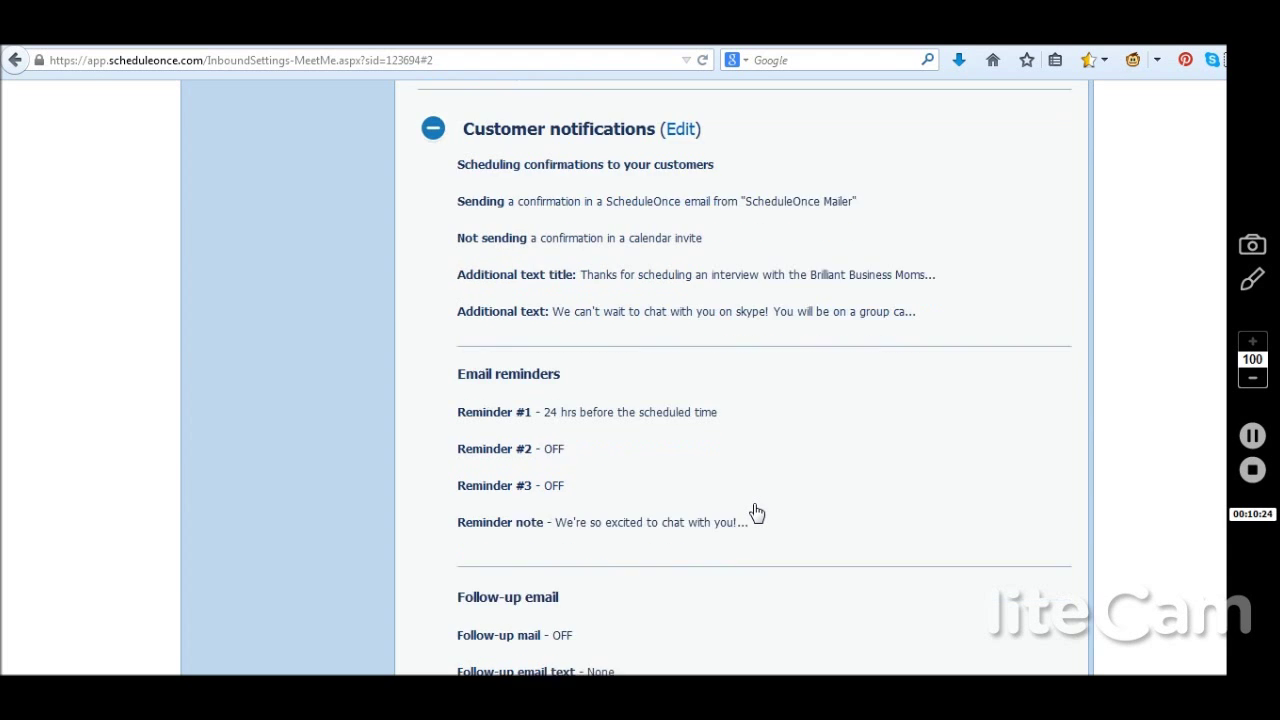
Check the email reminder summary, open the customer notification settings for editing, and review the confirmation email and calendar invite options.
scroll(757, 513, down, 1)
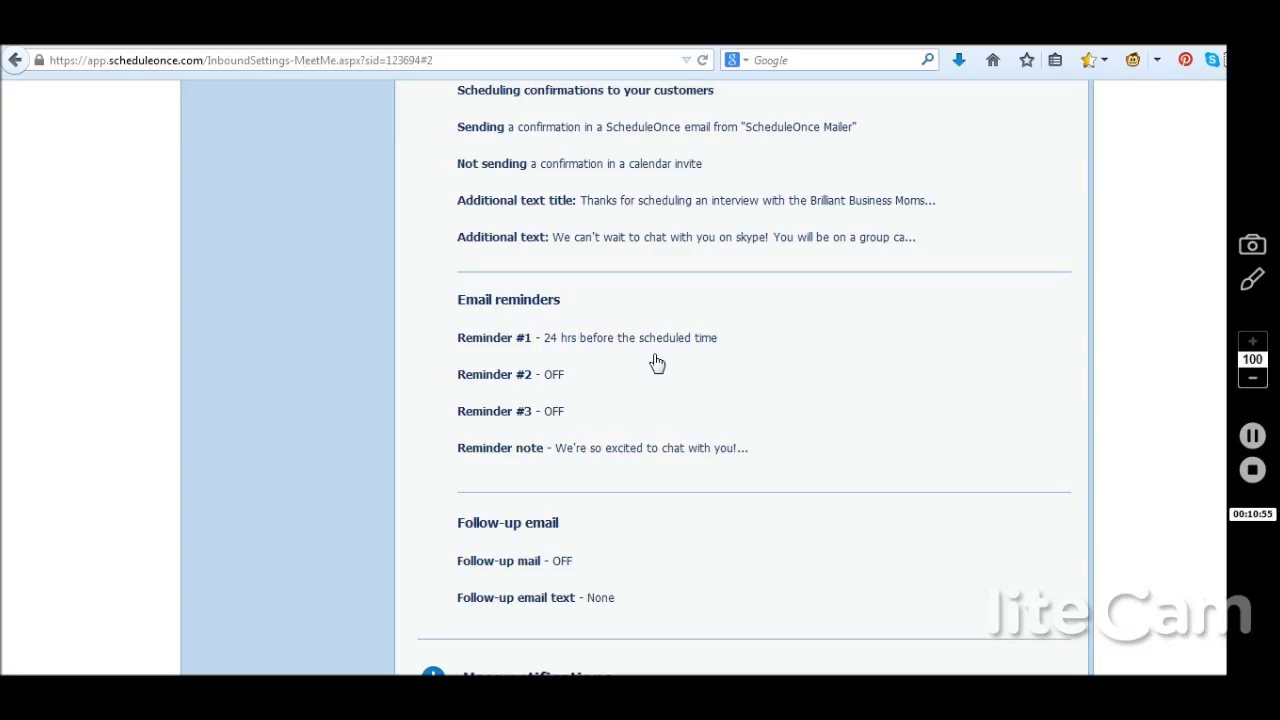
scroll(656, 363, up, 2)
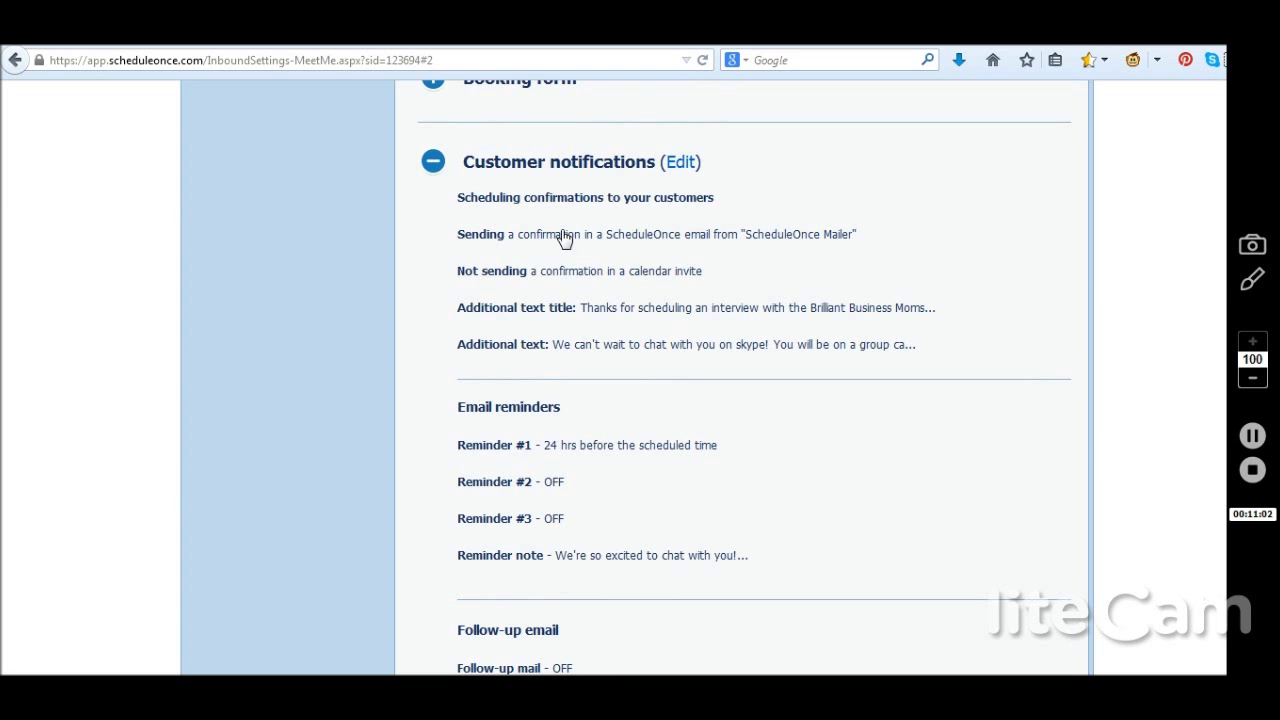
click(505, 306)
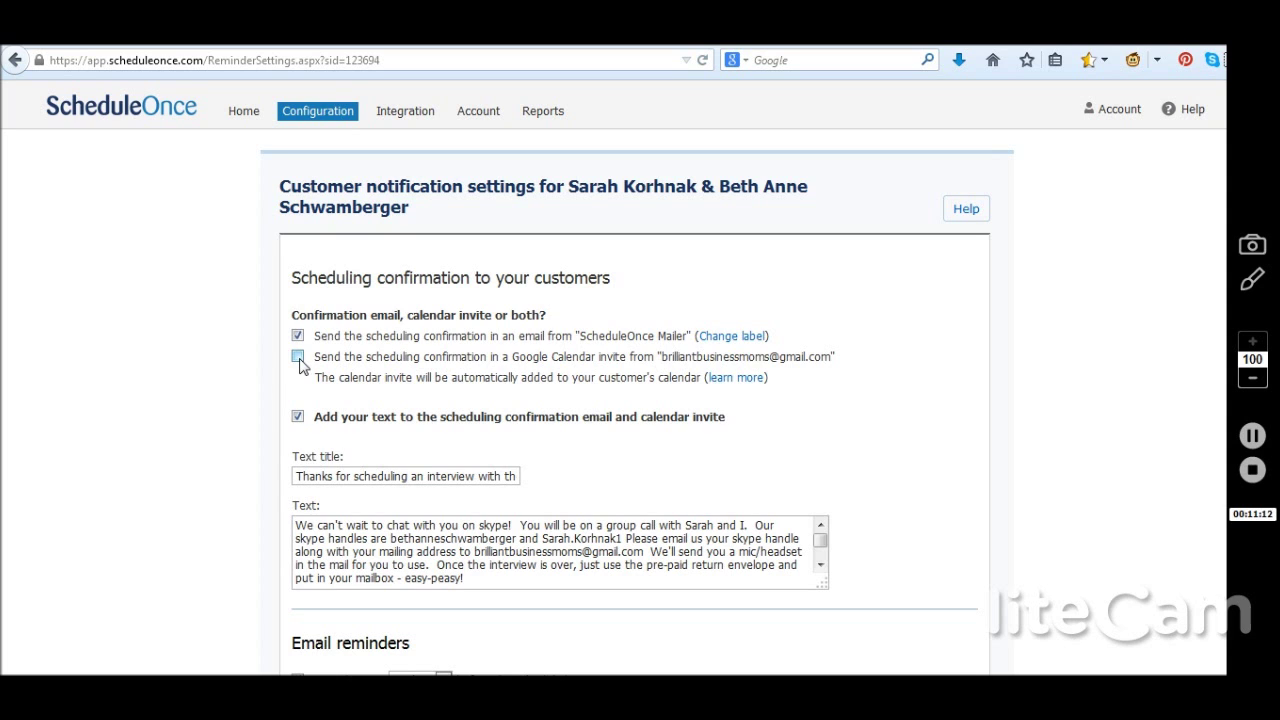
scroll(269, 394, down, 1)
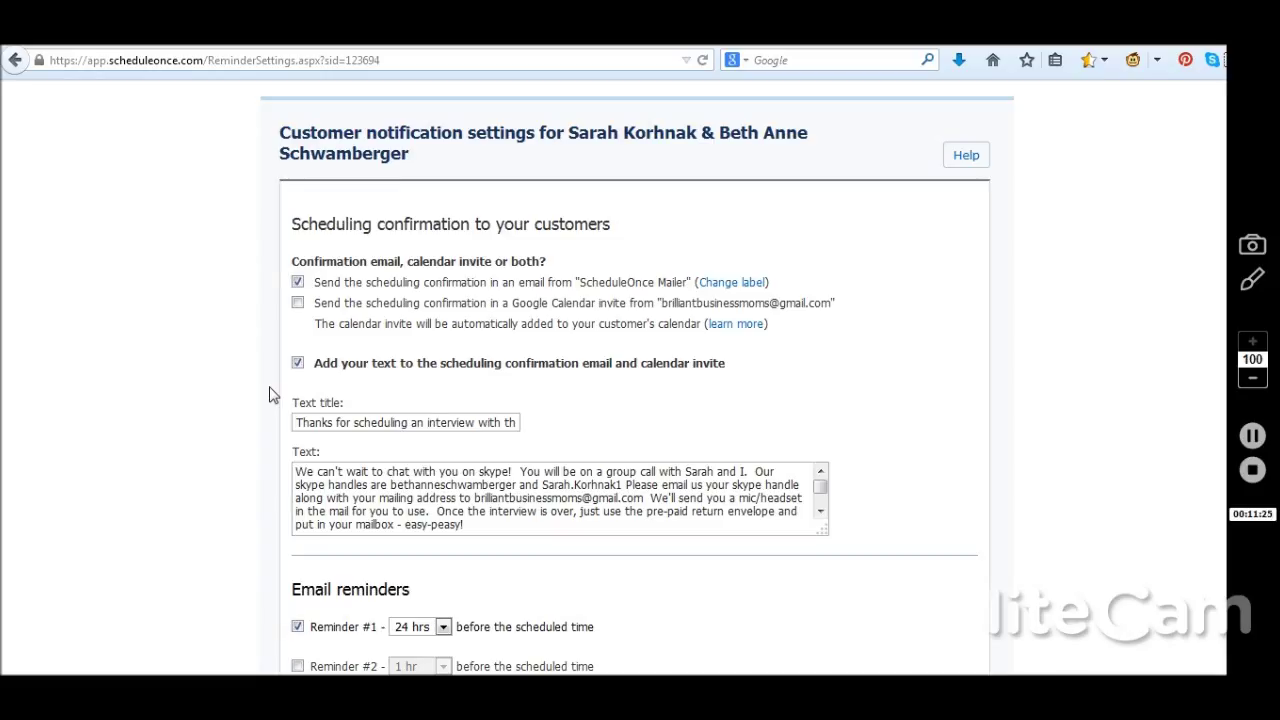
scroll(272, 395, down, 1)
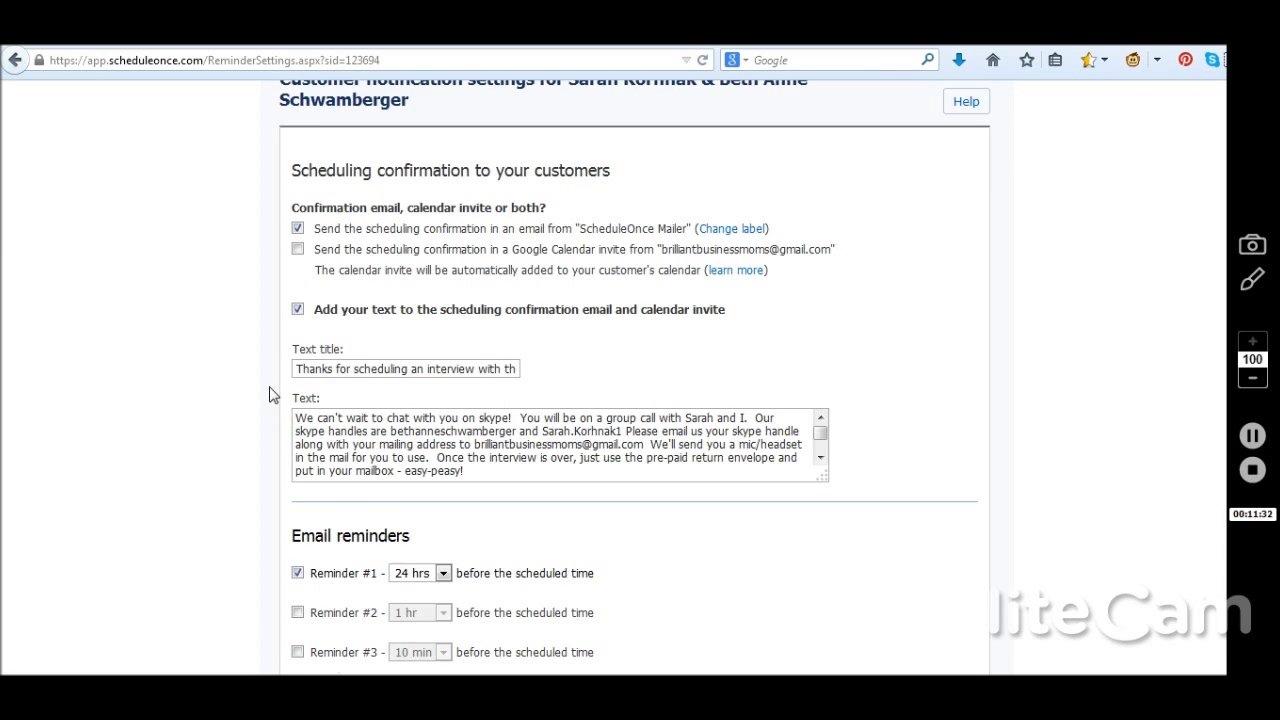
scroll(272, 395, down, 1)
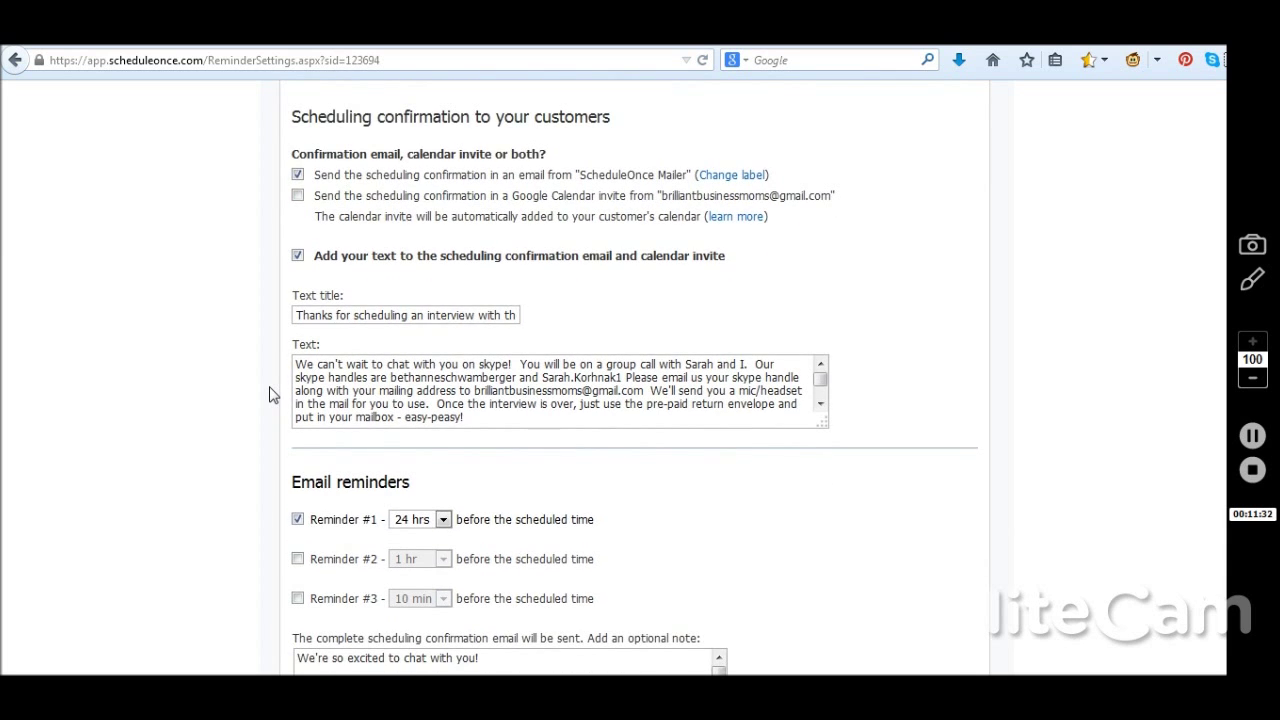
Read the opening part of the additional confirmation text, covering the mailing instructions, conversation style and interview length.
click(504, 420)
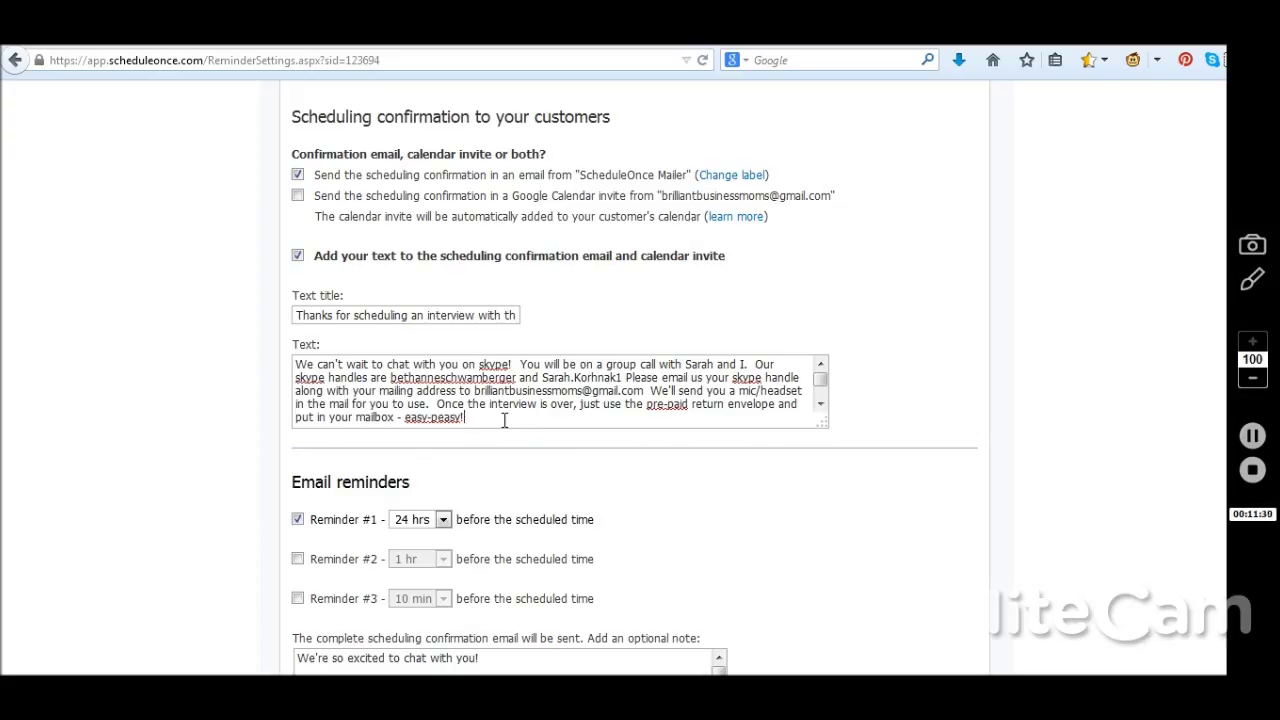
key(Return)
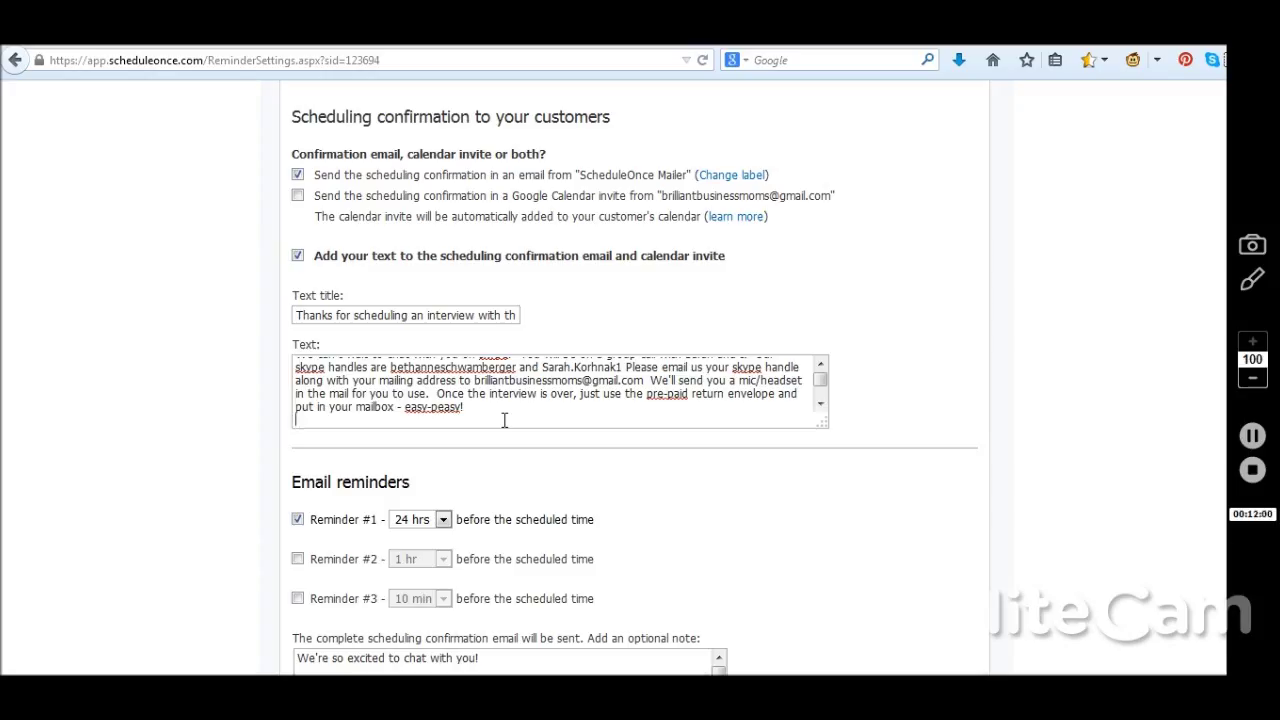
key(ctrl+v)
scroll(505, 420, down, 2)
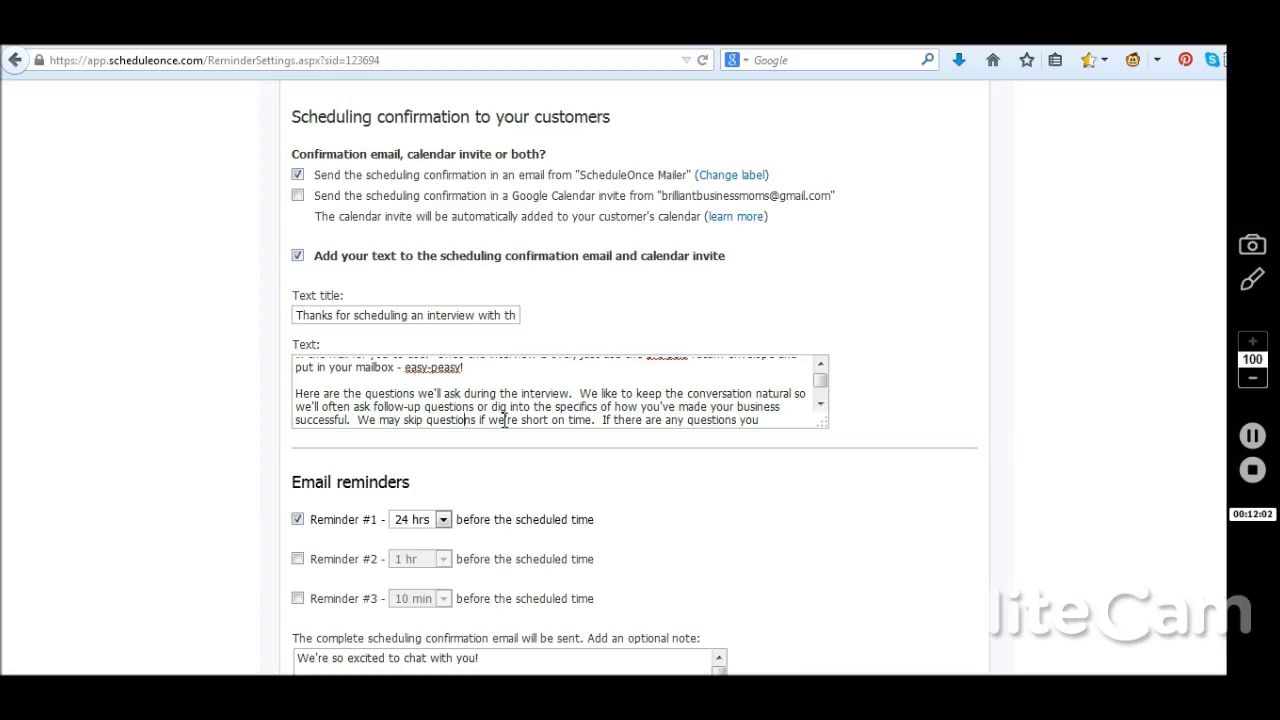
scroll(505, 420, down, 1)
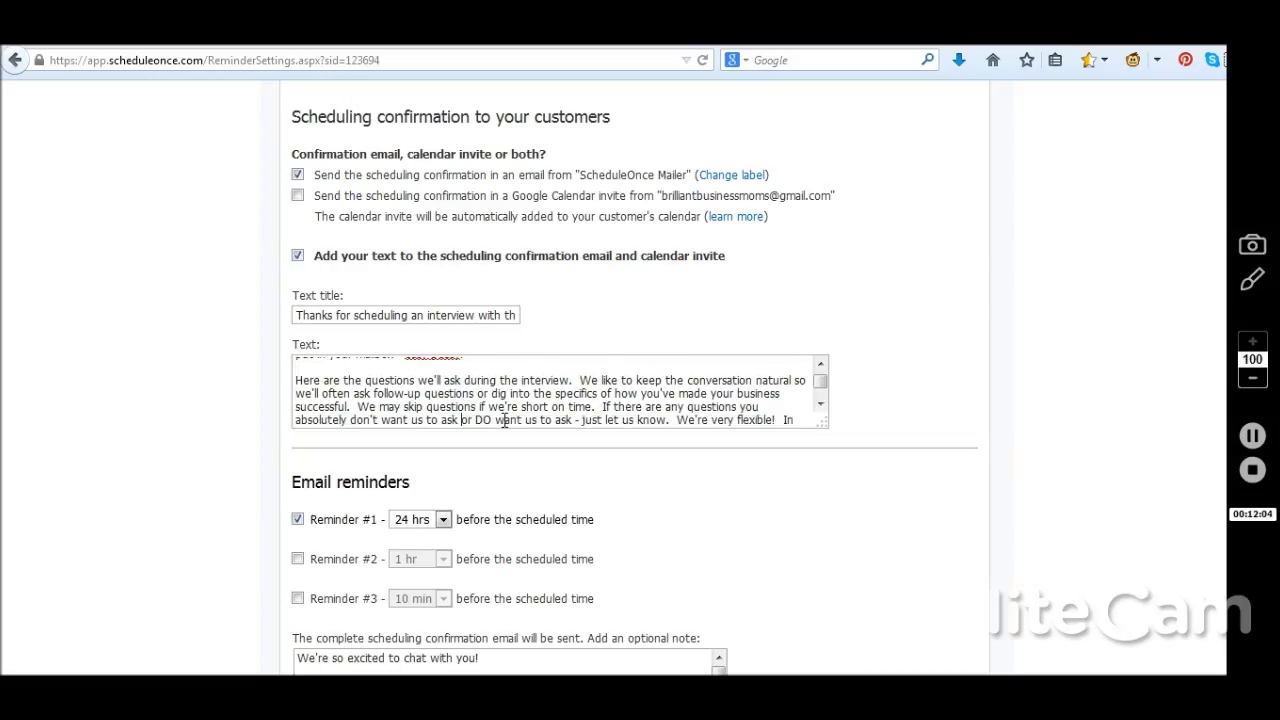
scroll(505, 420, down, 1)
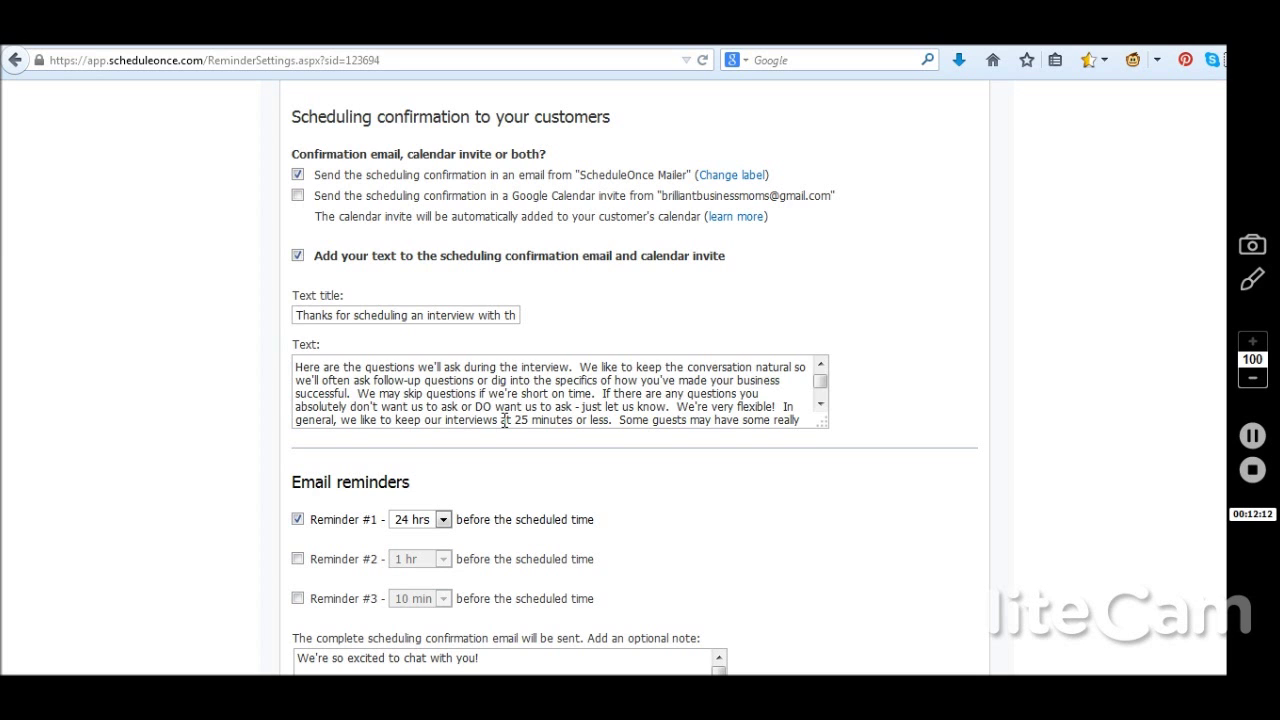
scroll(505, 420, down, 1)
scroll(505, 420, down, 4)
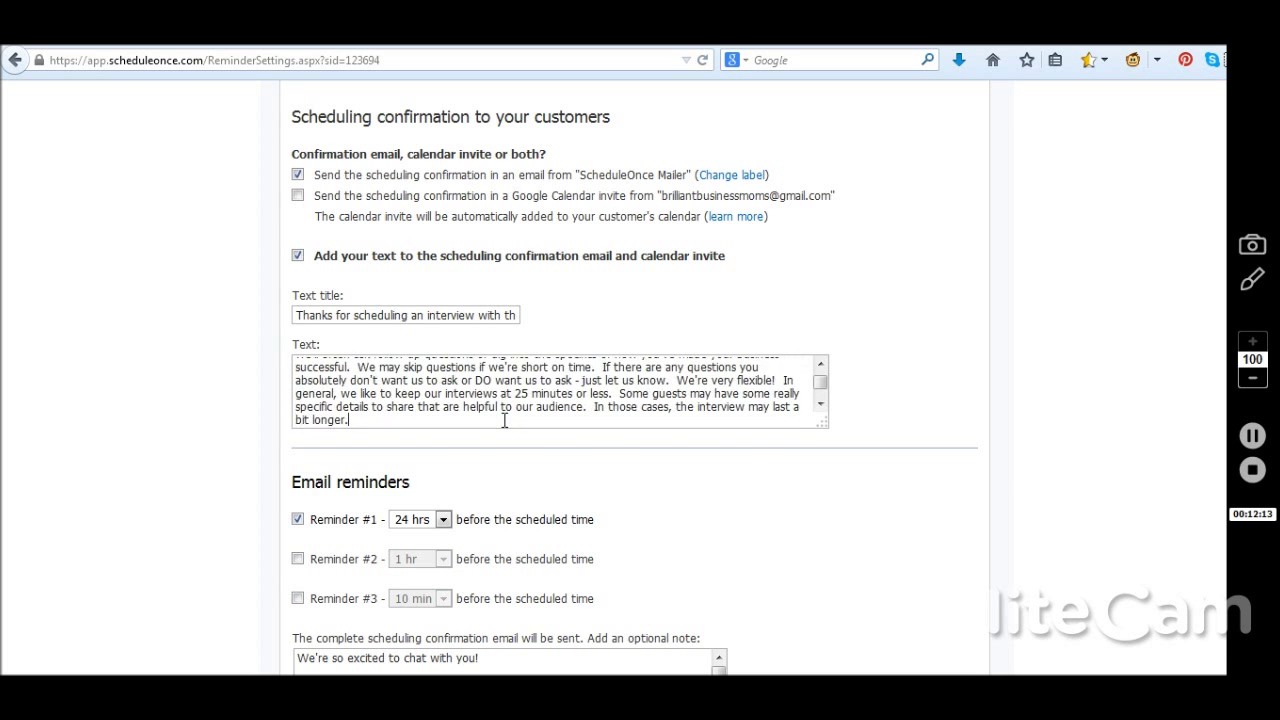
Review the list of interview questions and the closing reminder sentence in the additional confirmation text.
scroll(505, 420, down, 3)
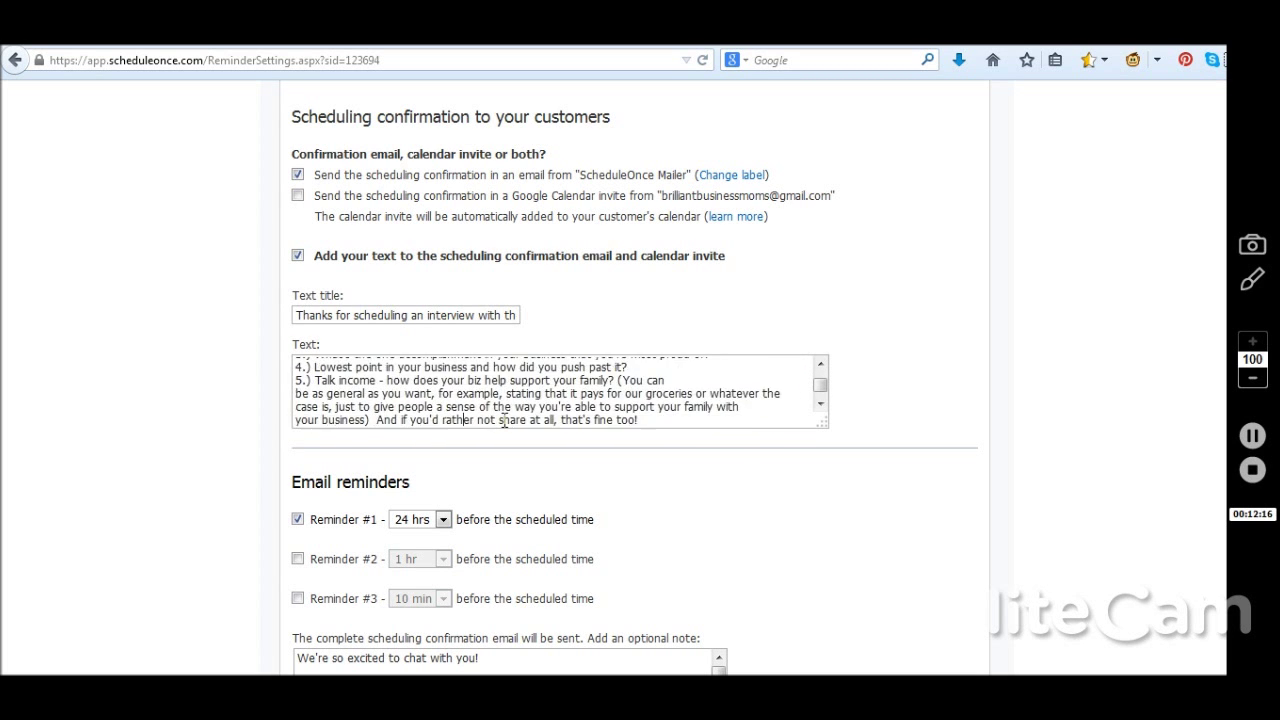
scroll(505, 420, down, 1)
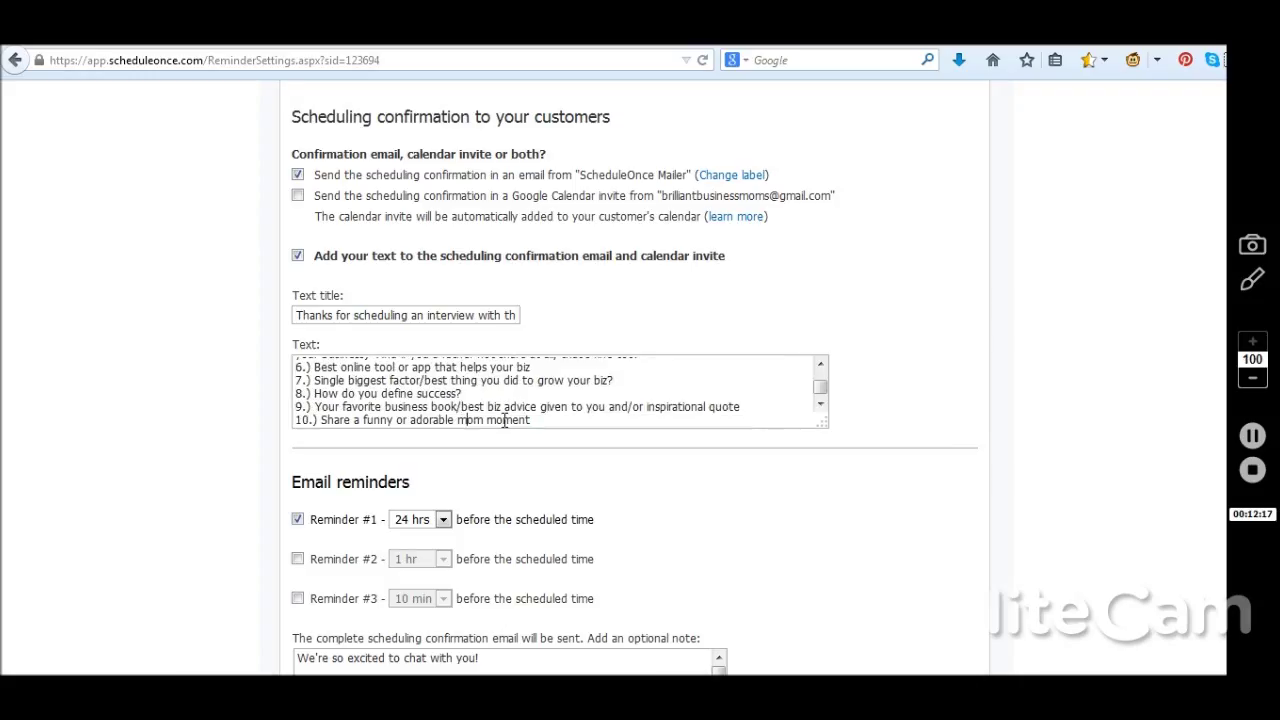
scroll(505, 420, down, 2)
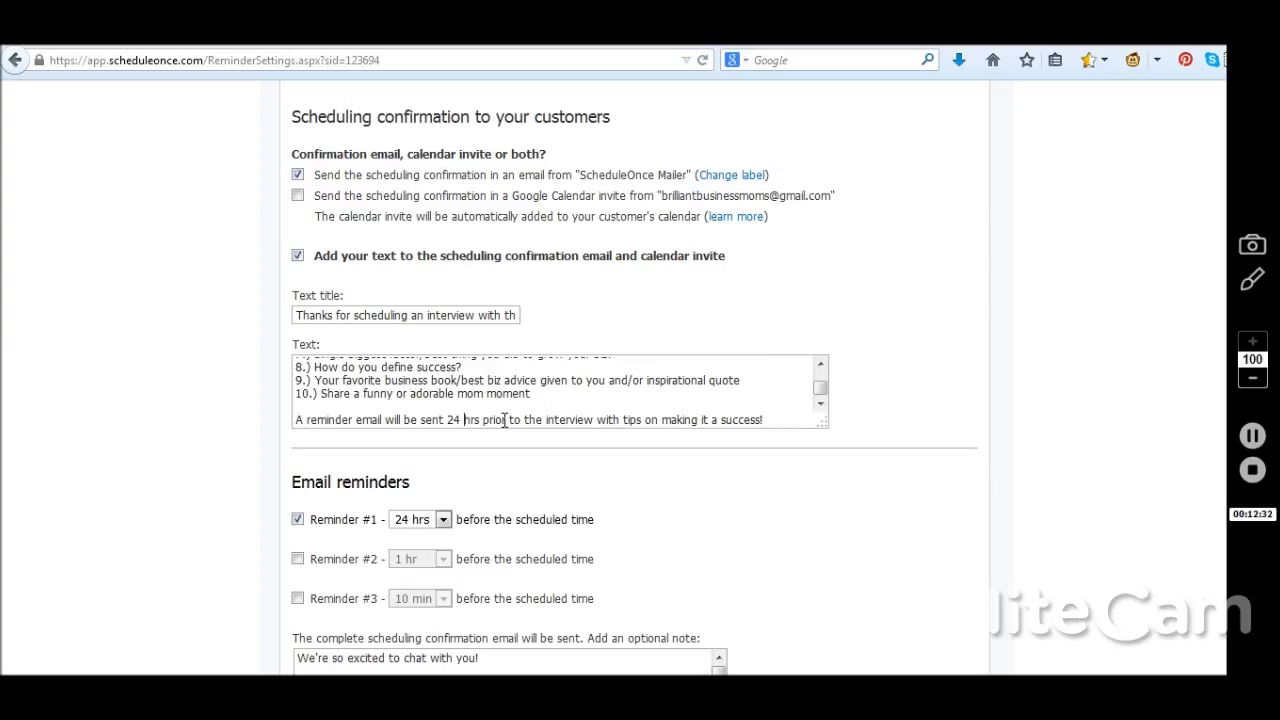
key(Return)
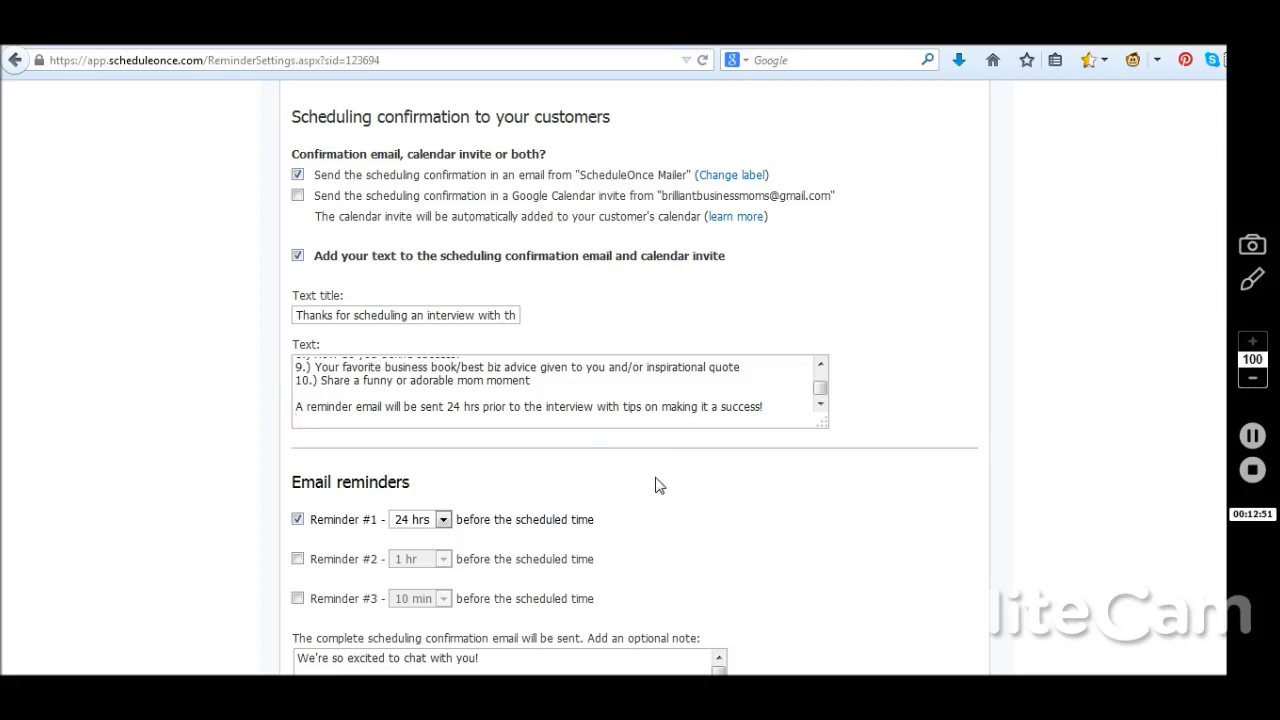
scroll(820, 383, up, 5)
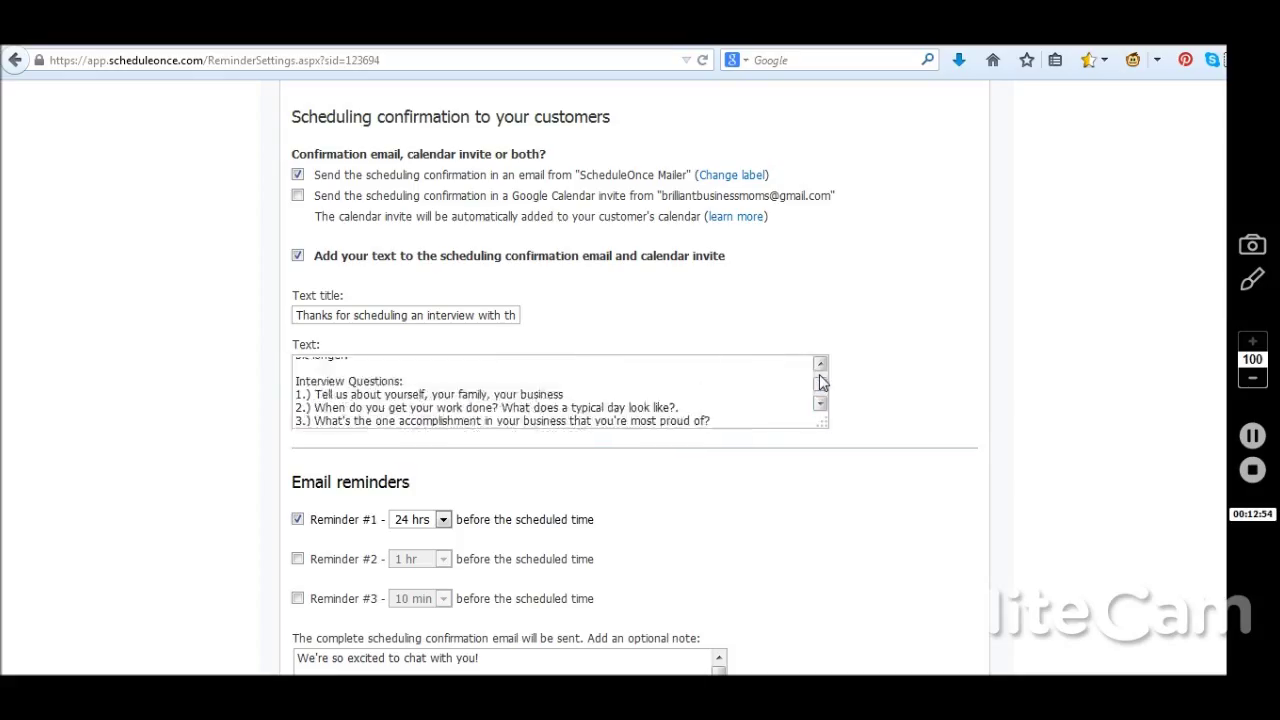
scroll(820, 383, up, 3)
scroll(820, 395, down, 10)
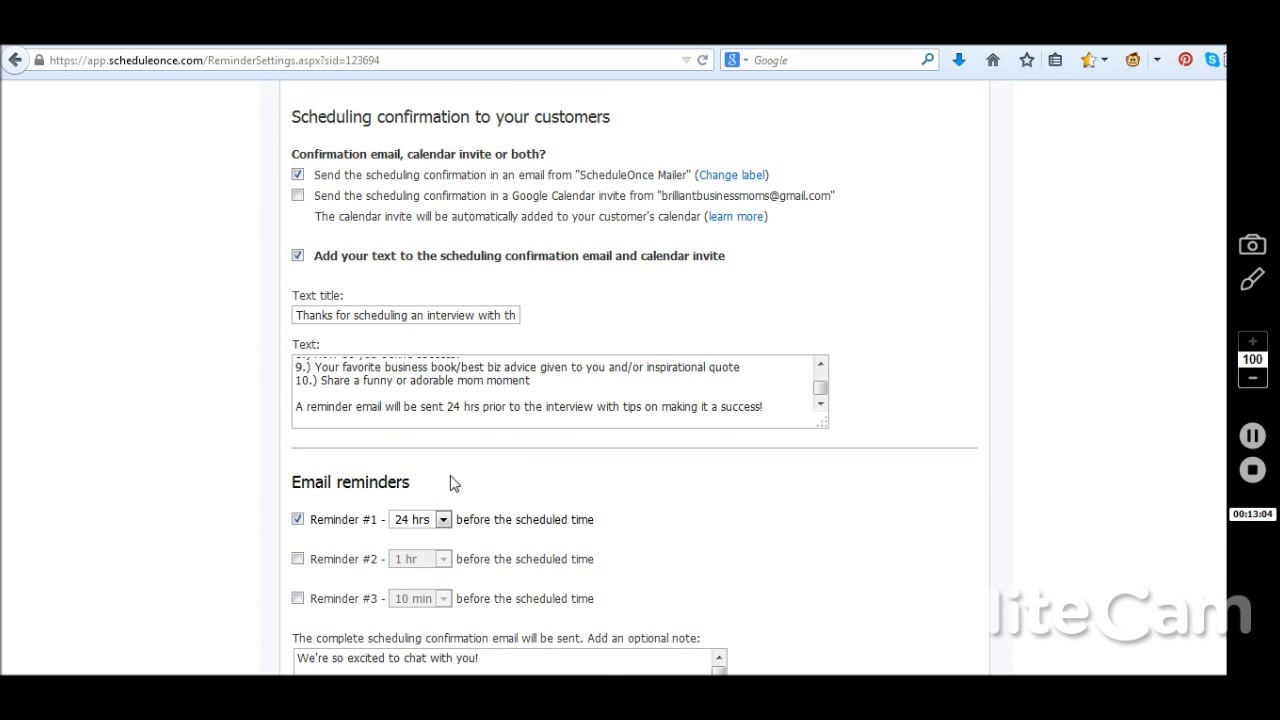
Read the email reminder note with its tips for a successful interview, and check the follow-up email settings.
scroll(450, 484, down, 5)
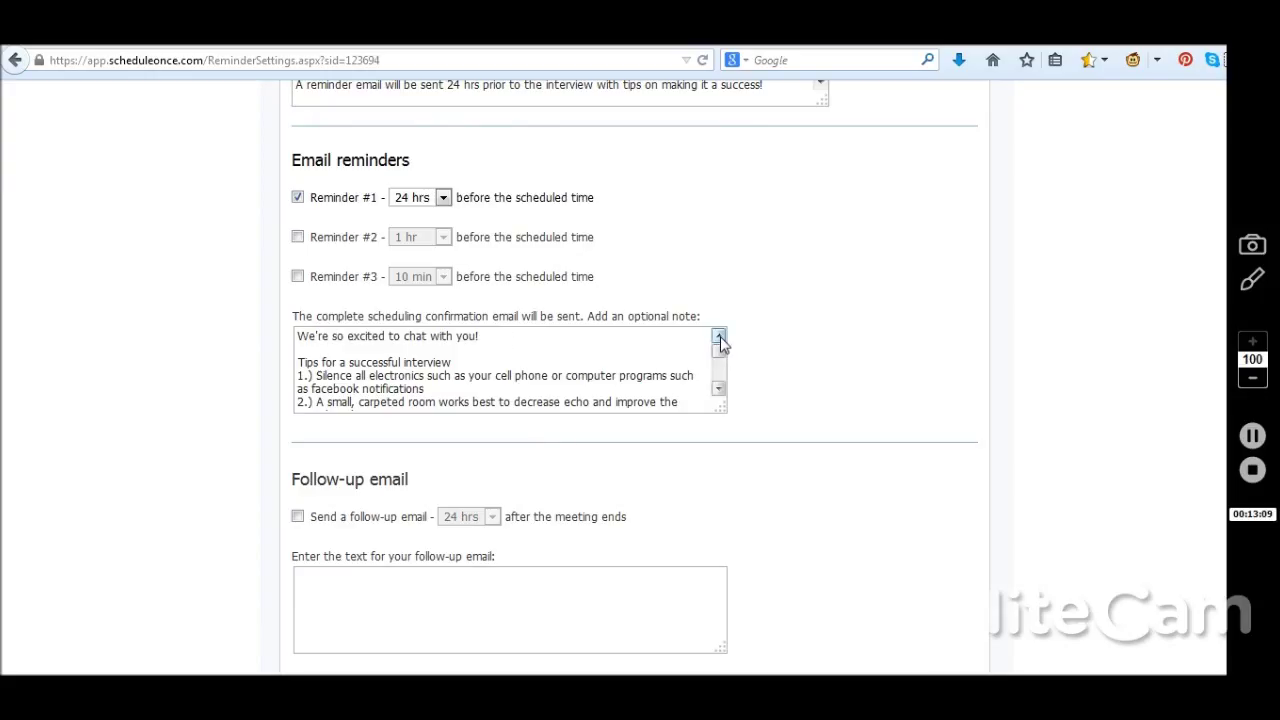
click(719, 390)
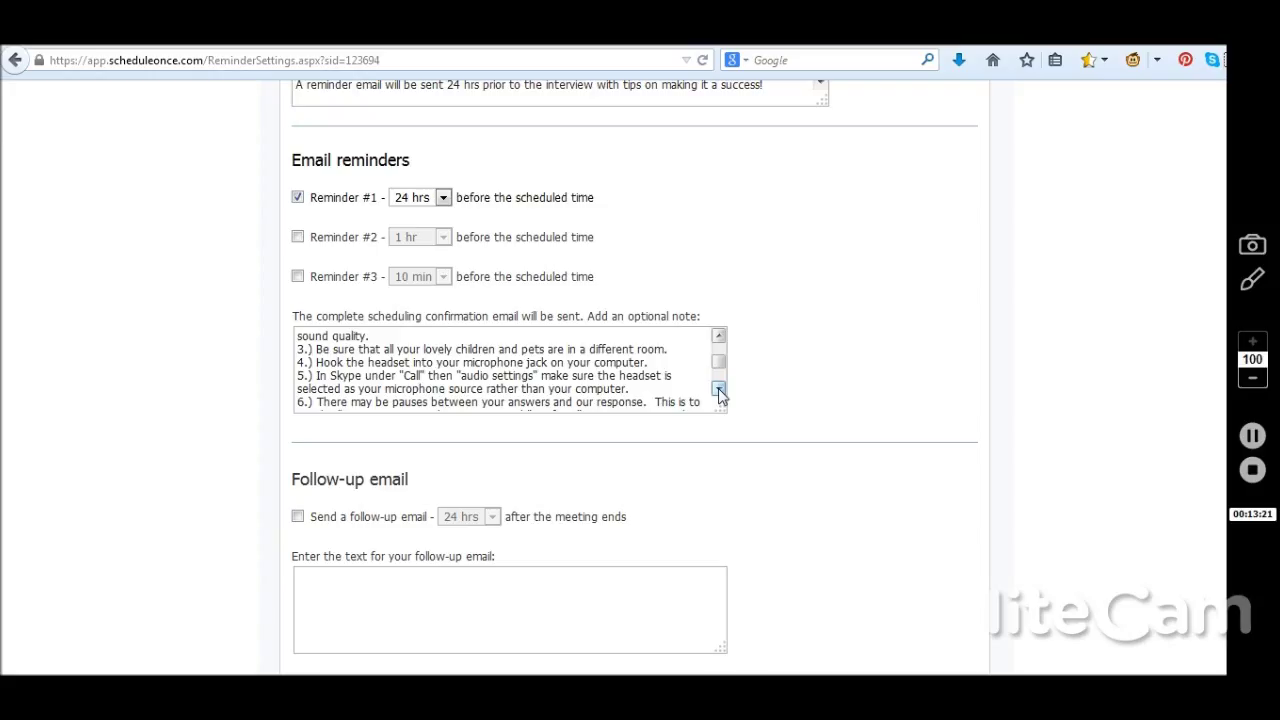
click(719, 390)
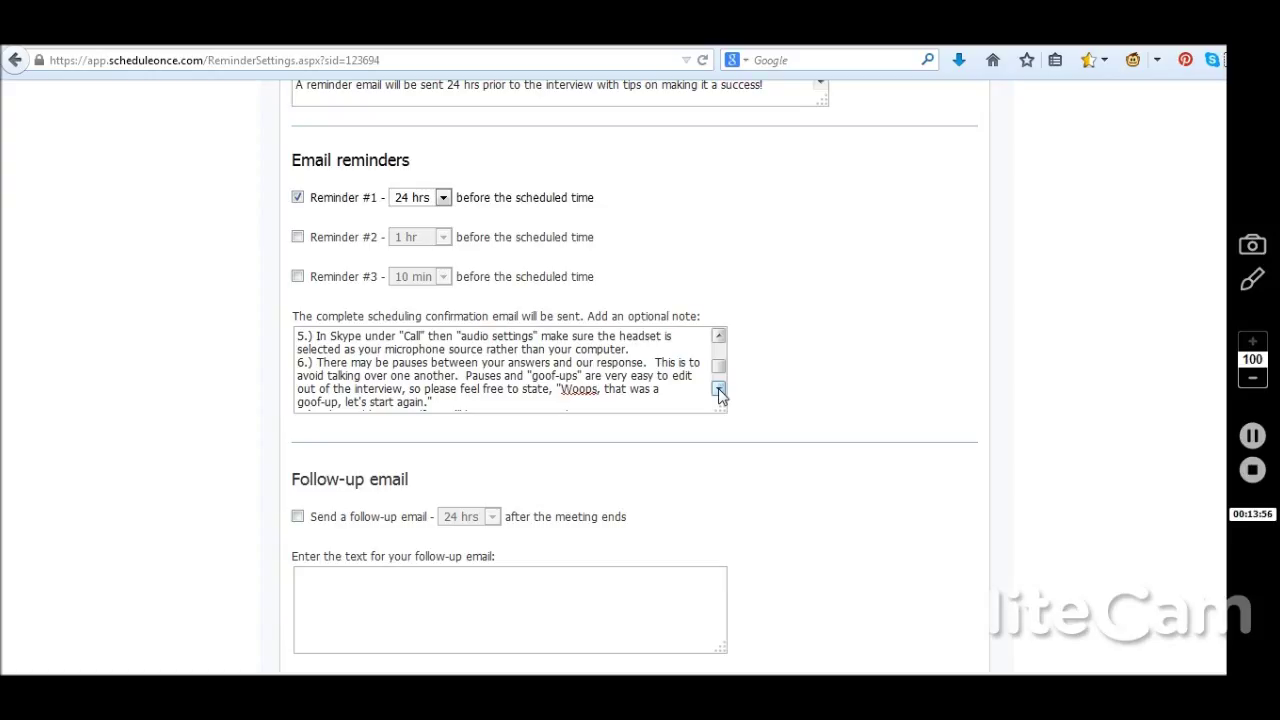
click(719, 390)
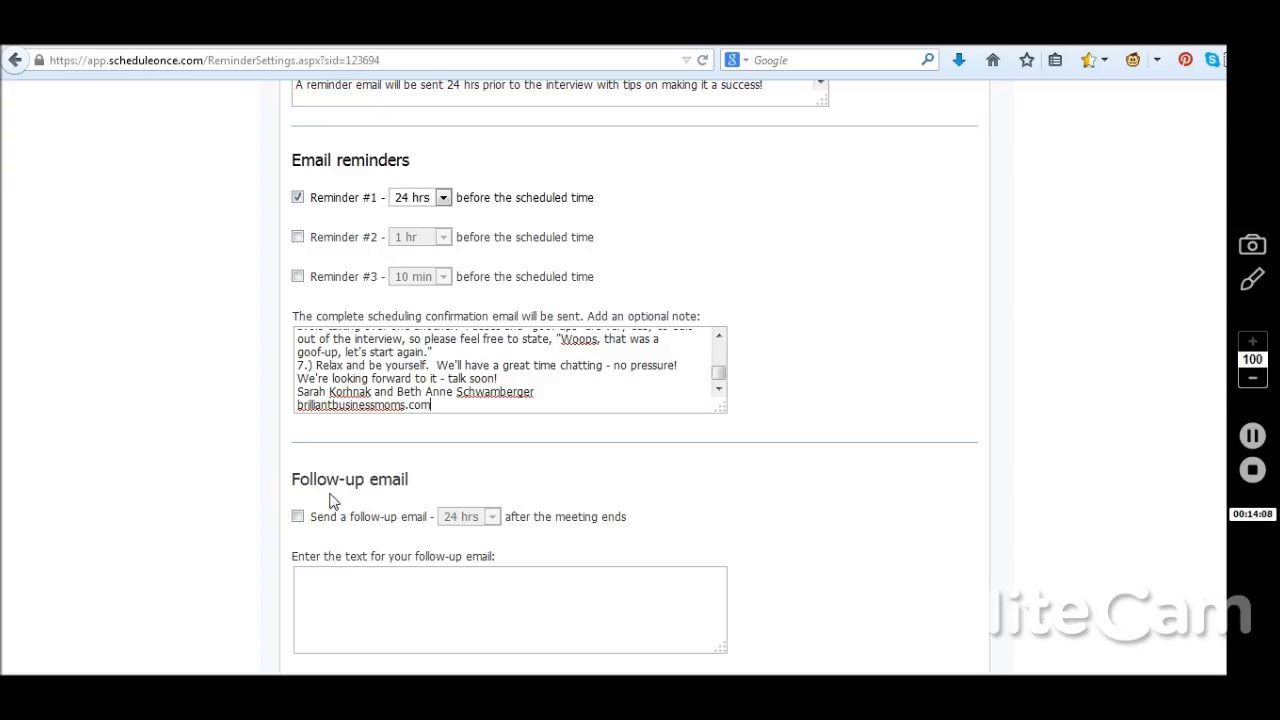
click(342, 587)
Return to the booking page configuration and expand the User notifications and Booking page details sections to review them.
scroll(732, 220, up, 1)
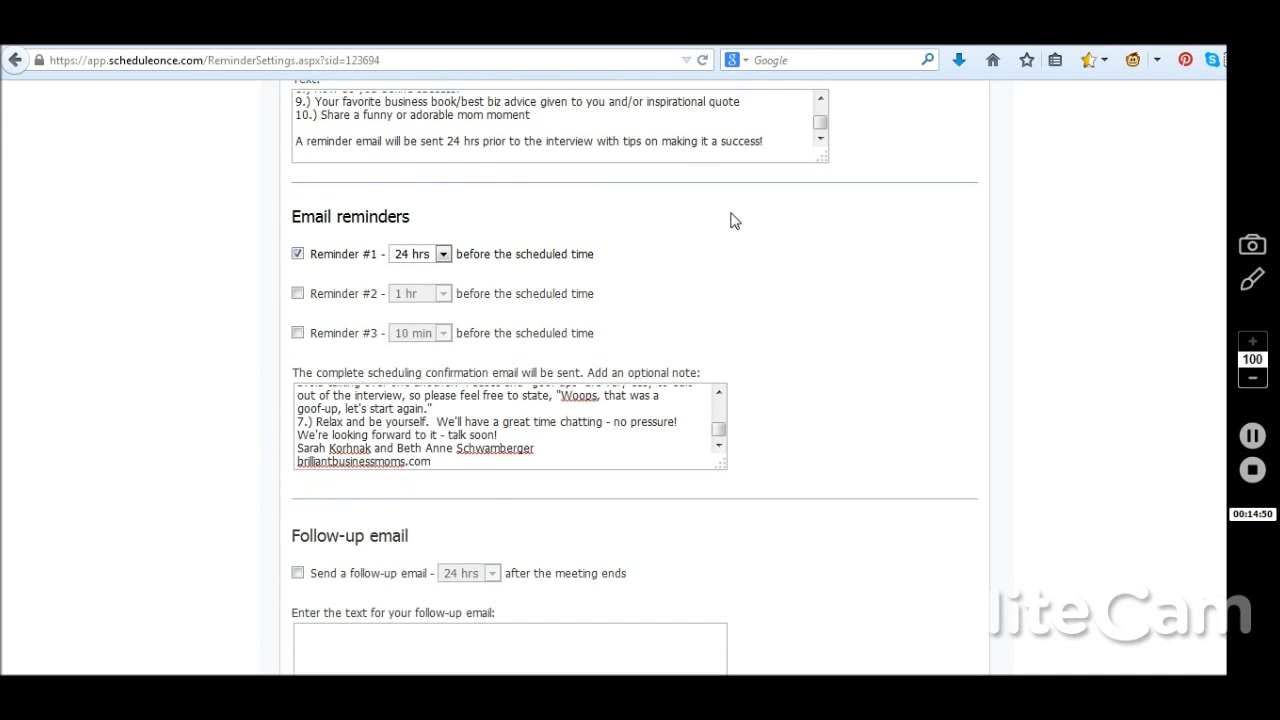
scroll(730, 220, up, 8)
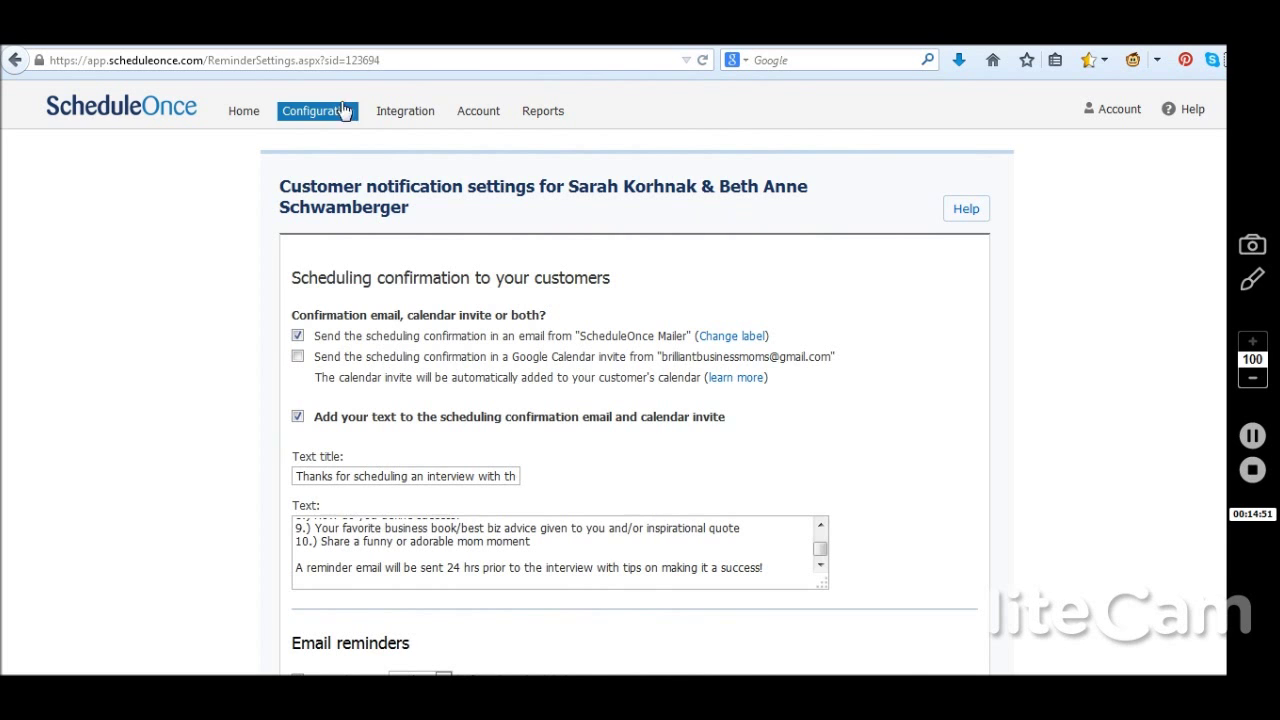
click(320, 116)
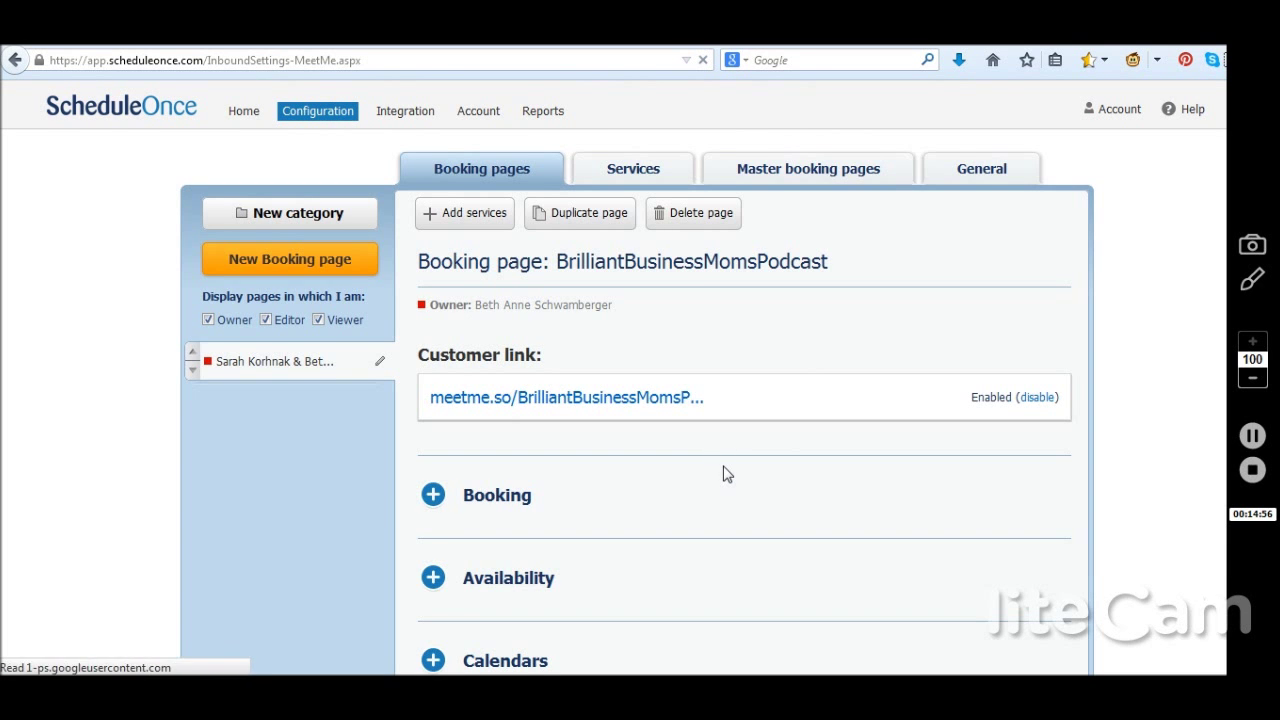
scroll(727, 474, down, 6)
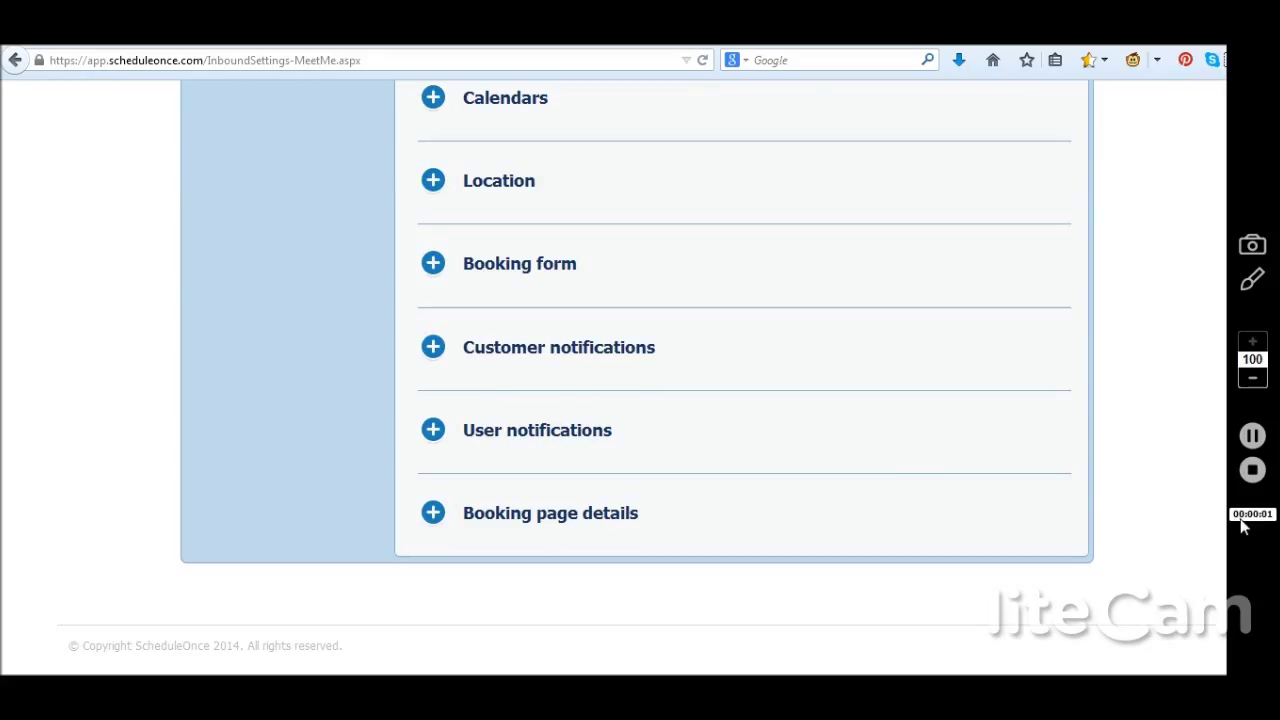
click(432, 432)
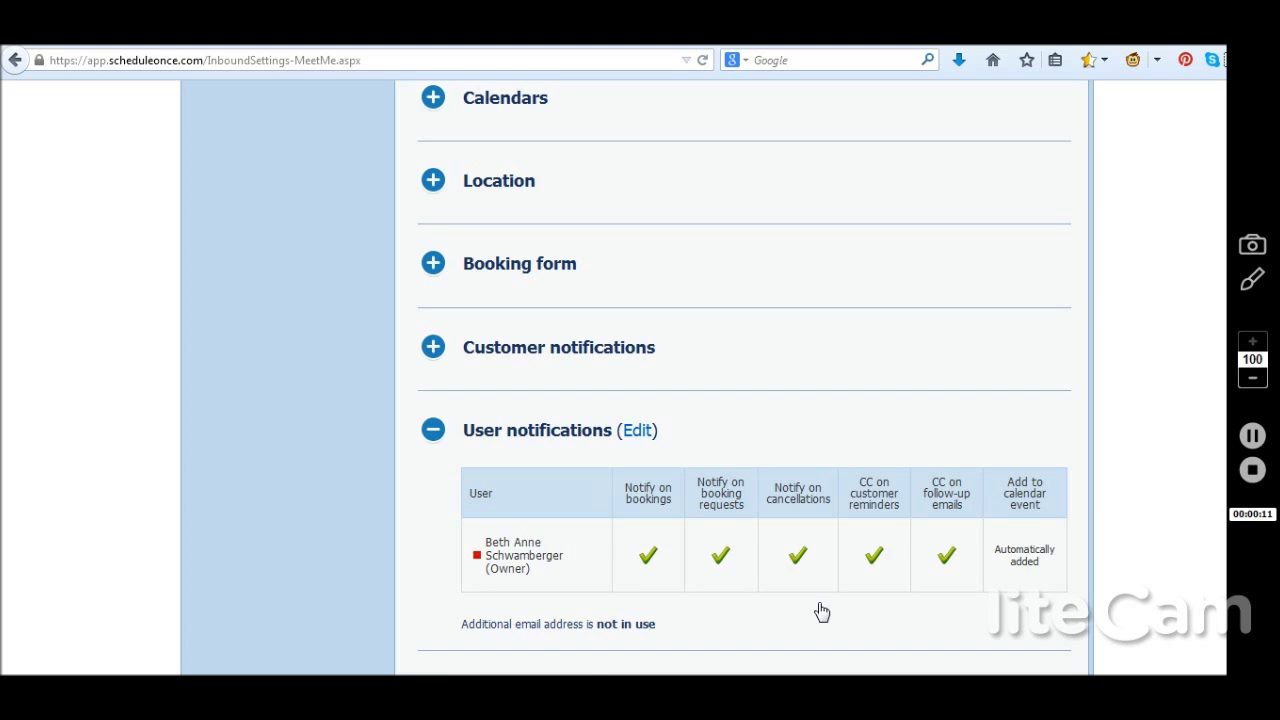
scroll(821, 612, down, 3)
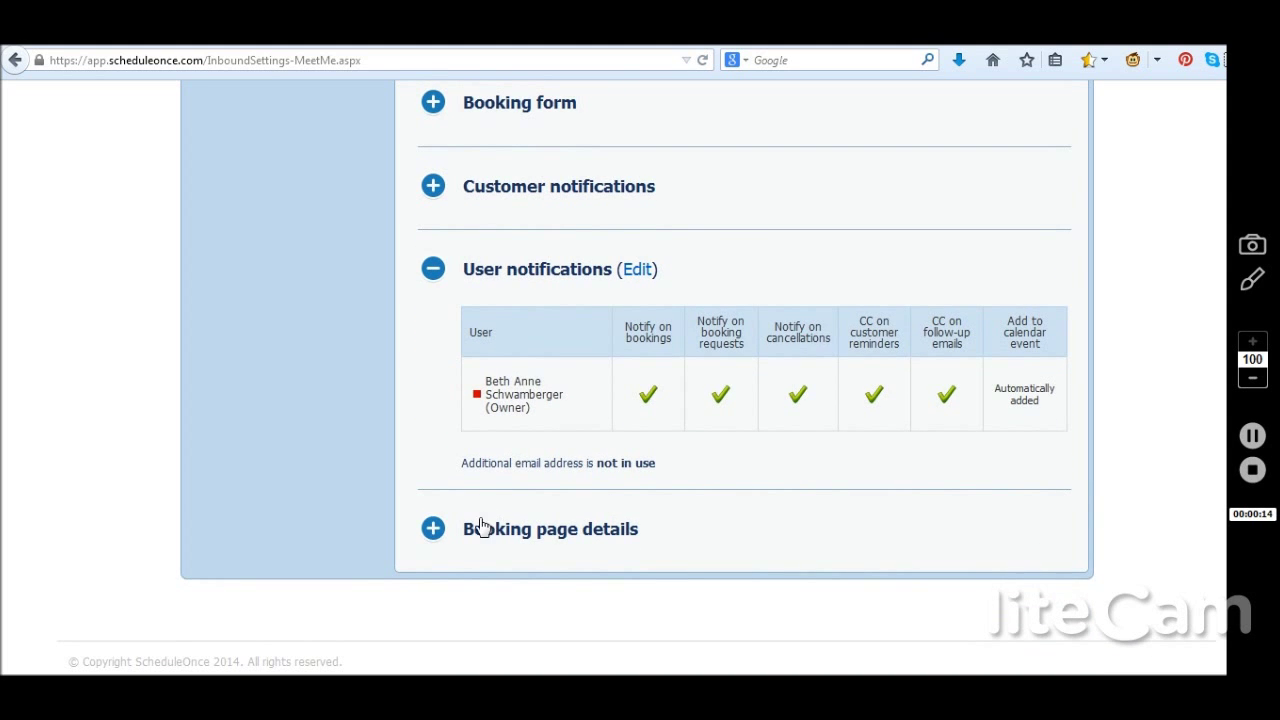
click(433, 529)
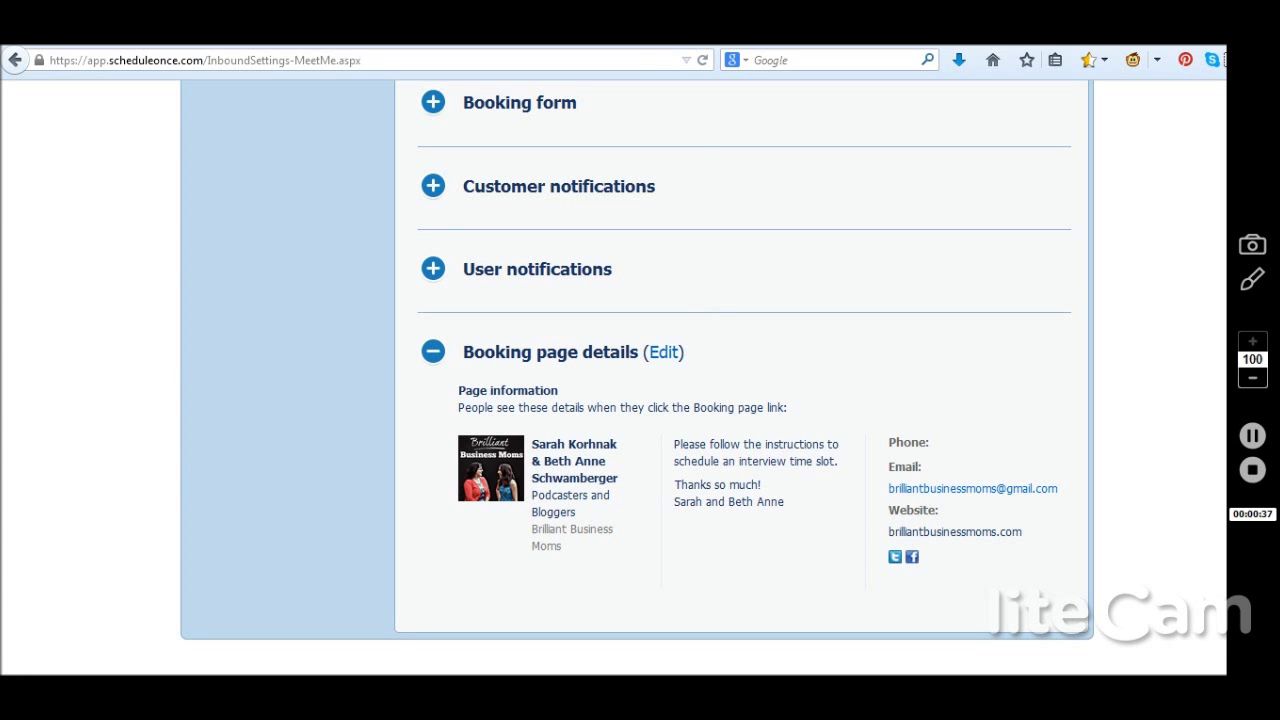
Switch to the public BrilliantBusinessMomsPodcast booking page and accept United States, (GMT-8) Pacific time as the time zone.
scroll(694, 150, up, 7)
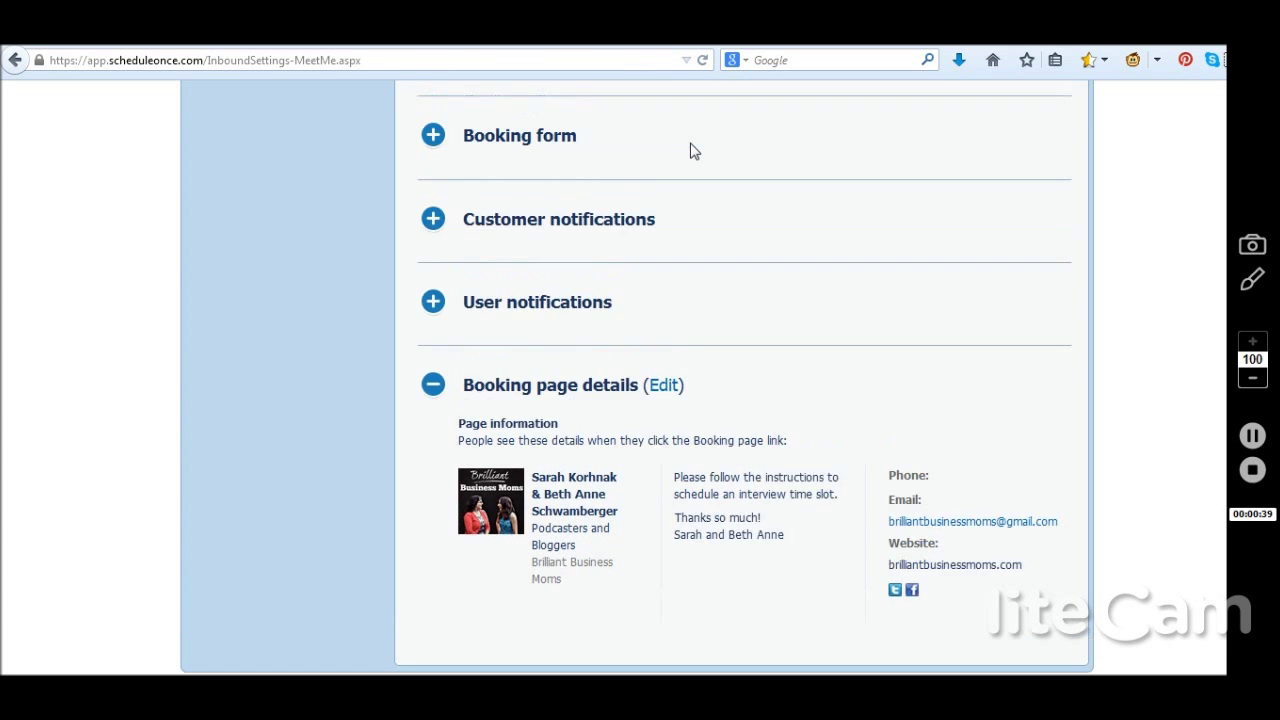
scroll(694, 150, up, 3)
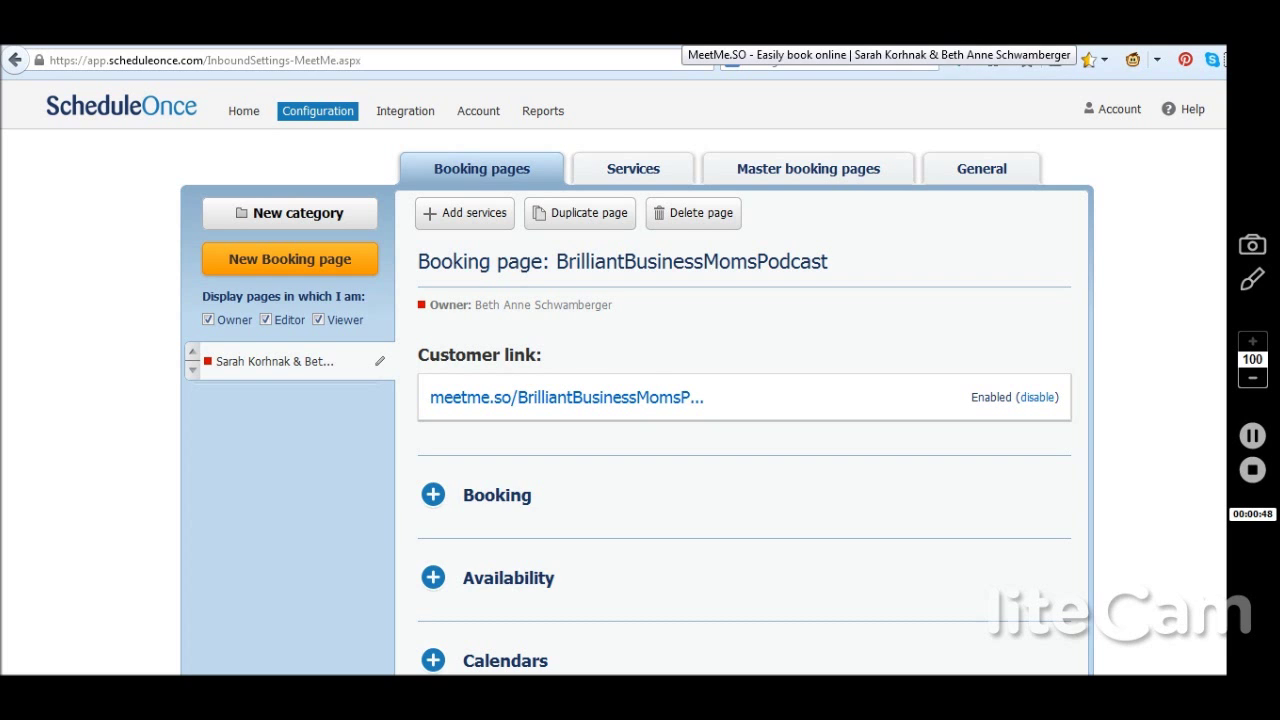
click(690, 35)
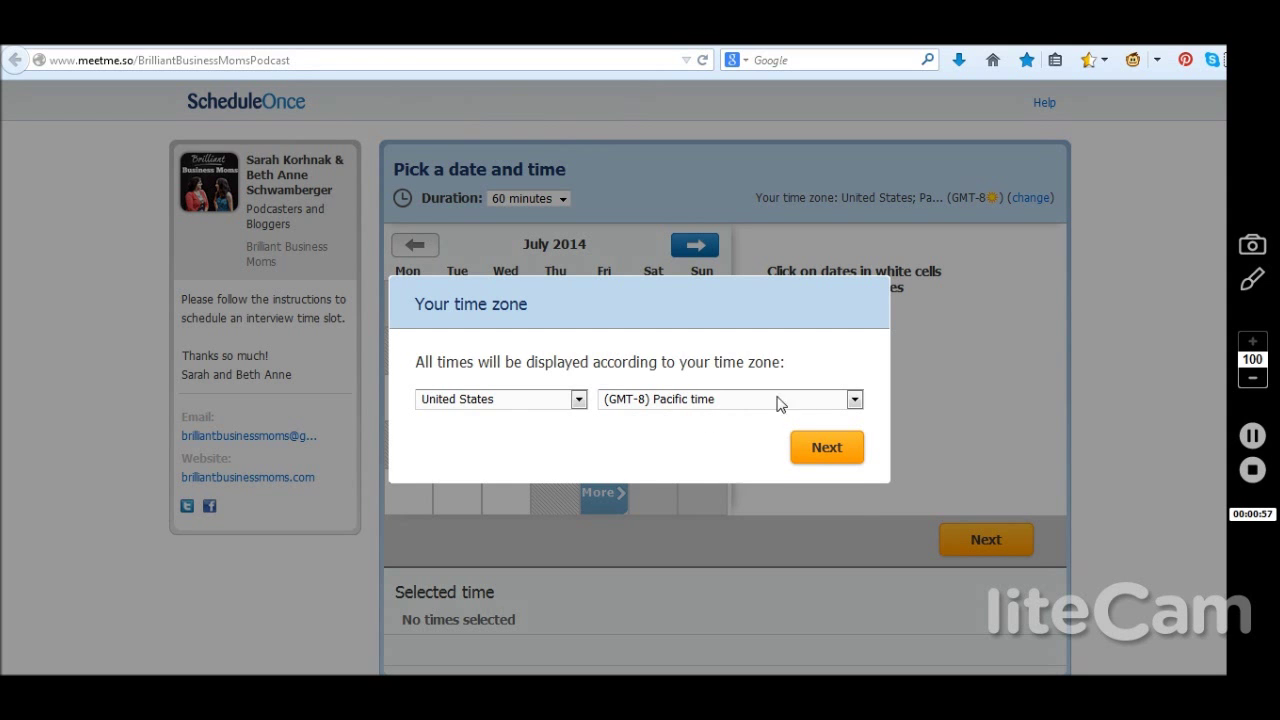
click(854, 400)
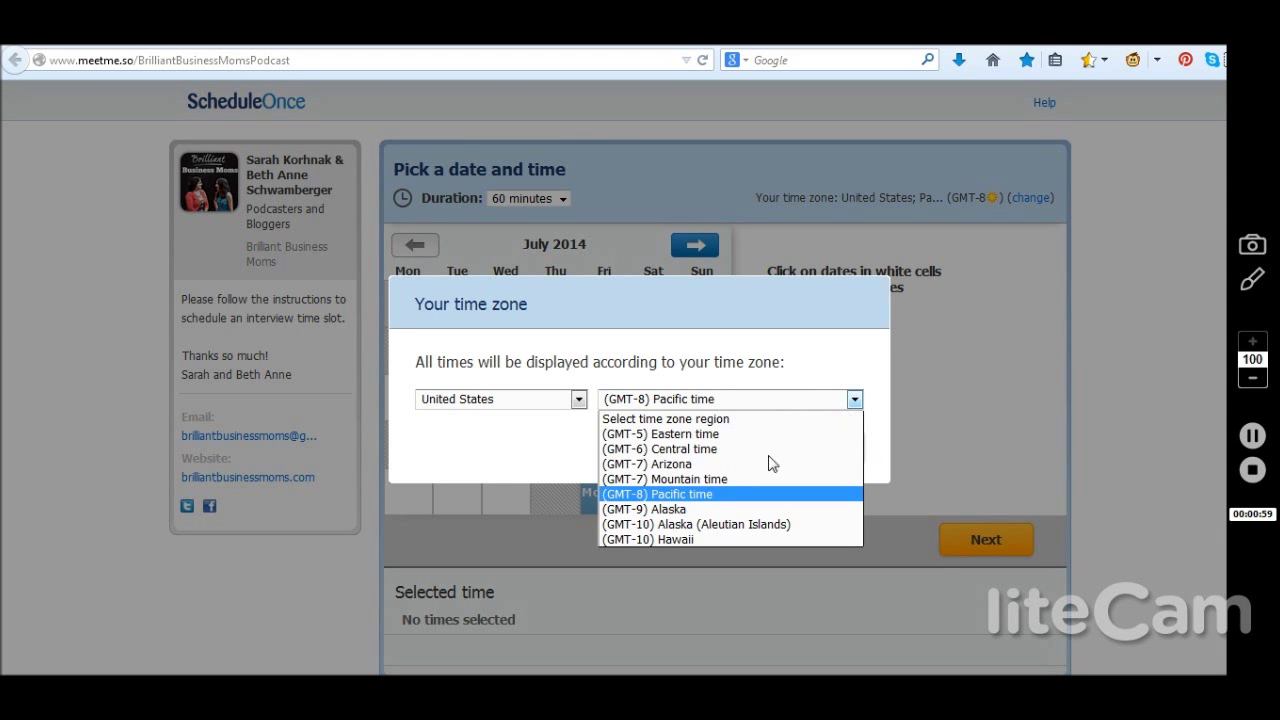
click(670, 494)
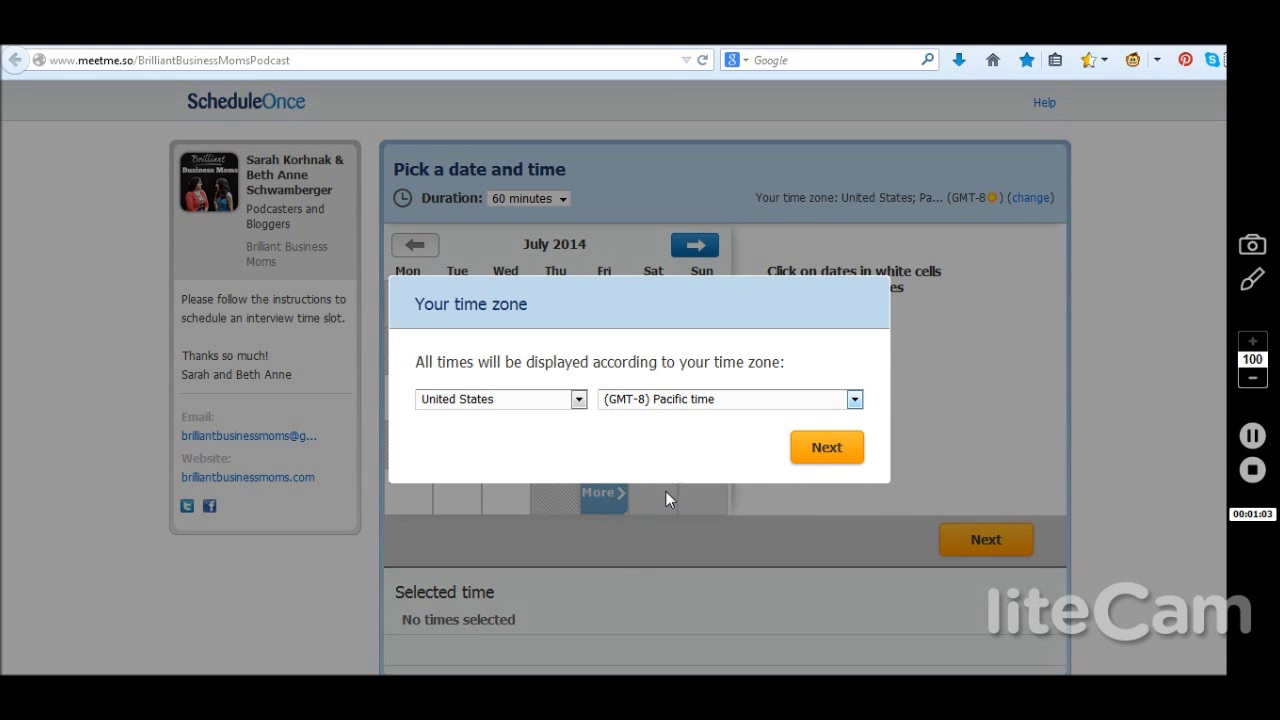
click(826, 450)
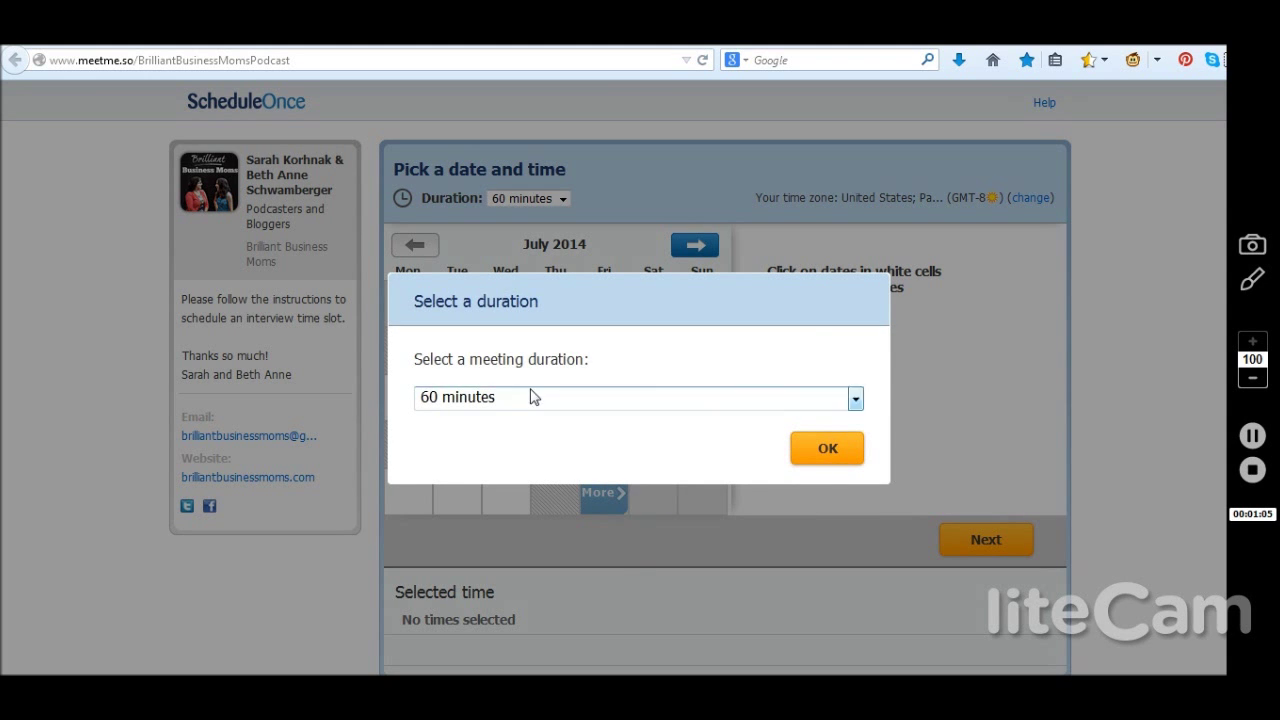
Set the meeting duration to 40 minutes and accept it.
click(856, 401)
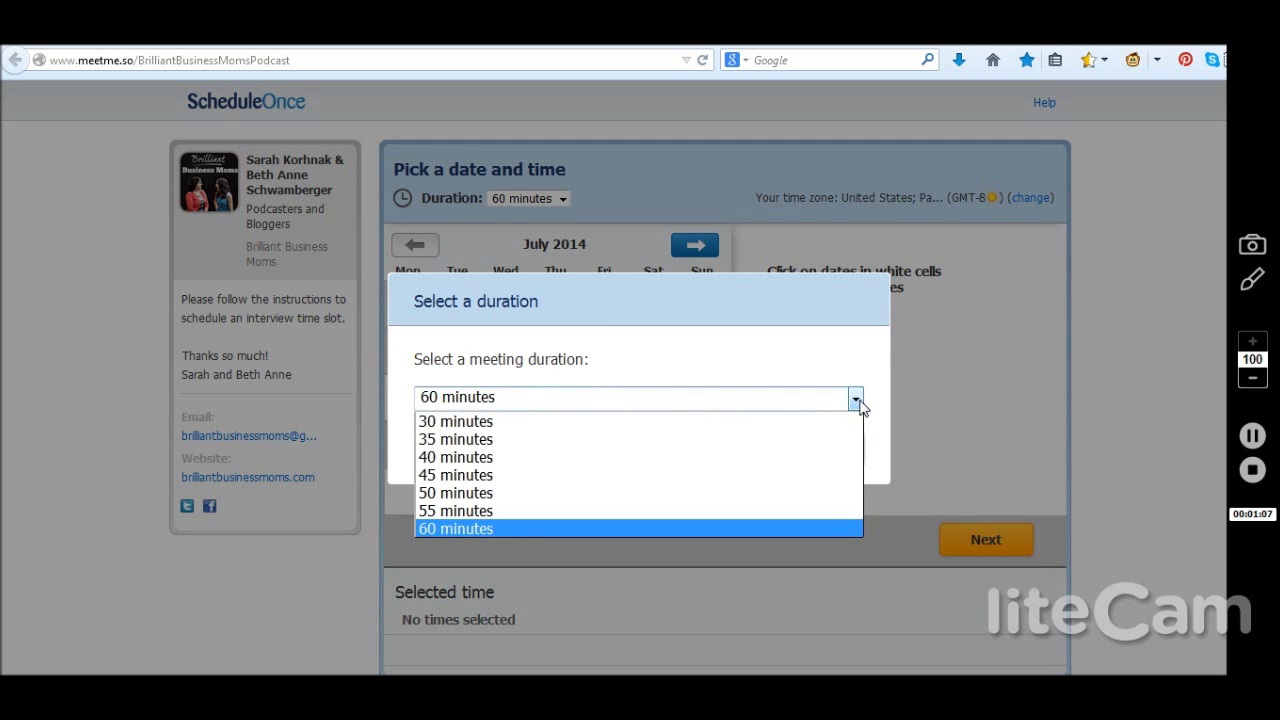
click(467, 459)
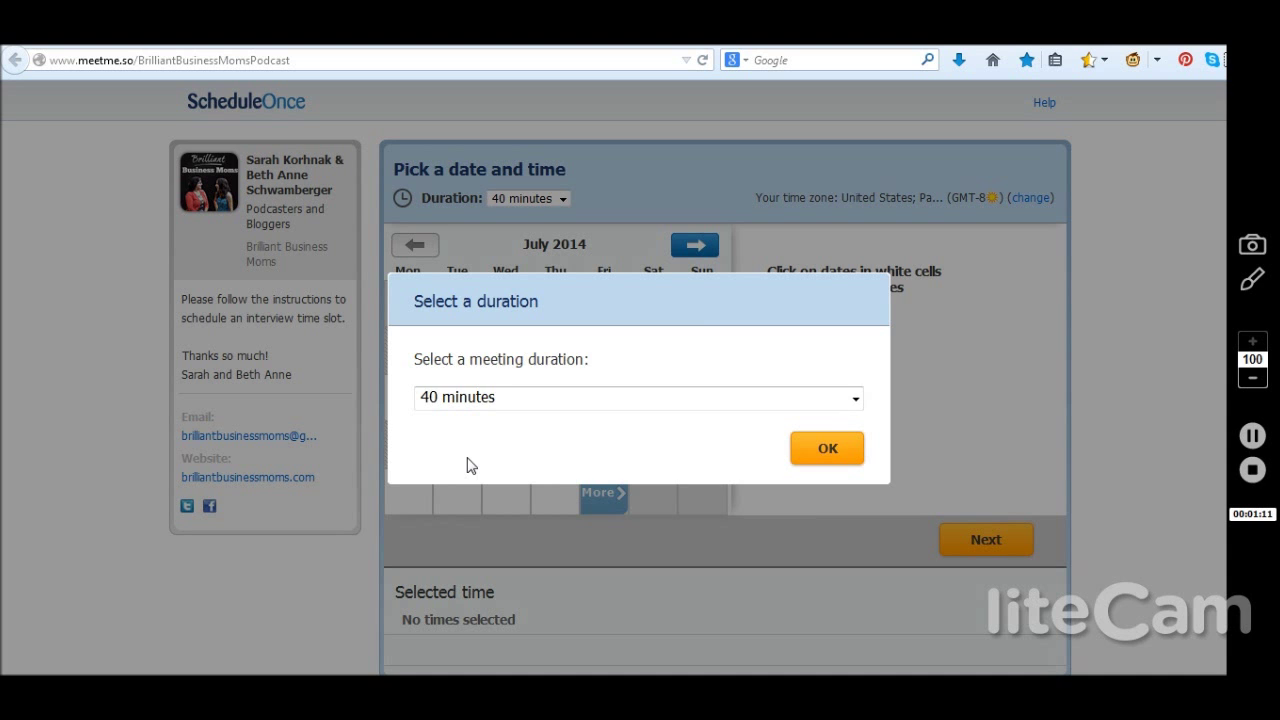
click(826, 453)
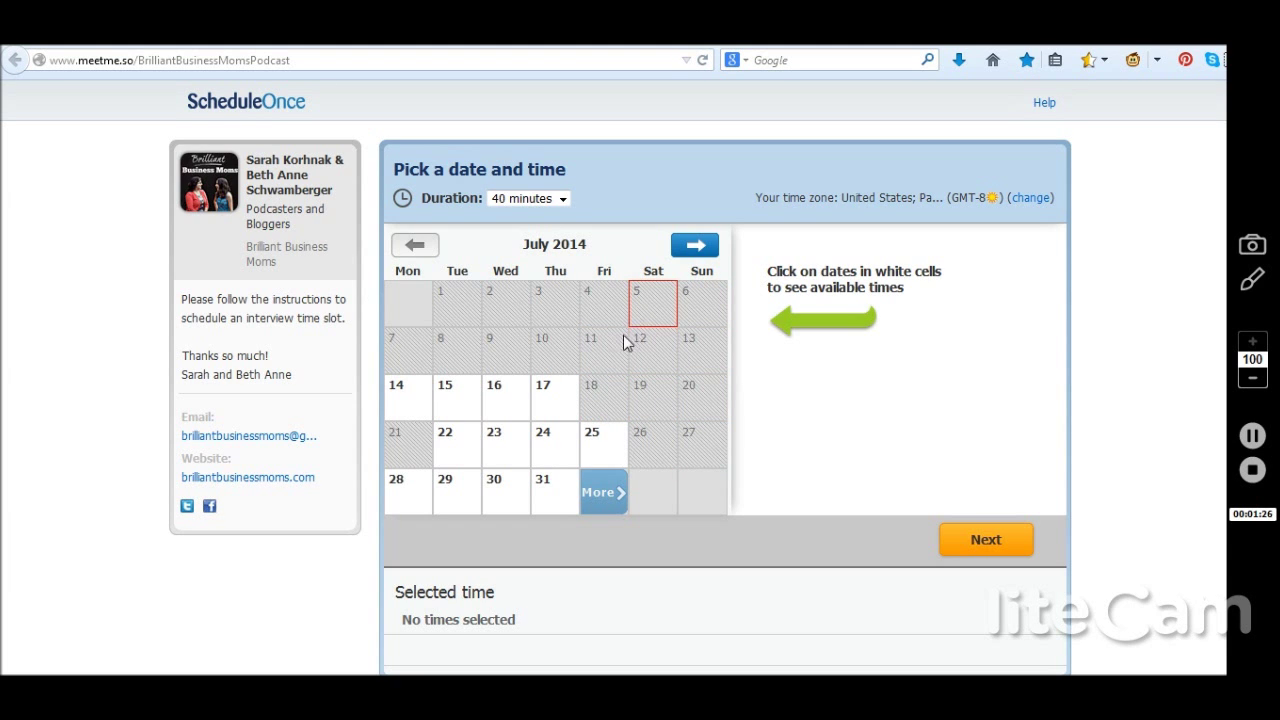
Choose the 10:00am slot on Friday, August 29, 2014, continue to the information form, and place the cursor in the note field.
click(699, 246)
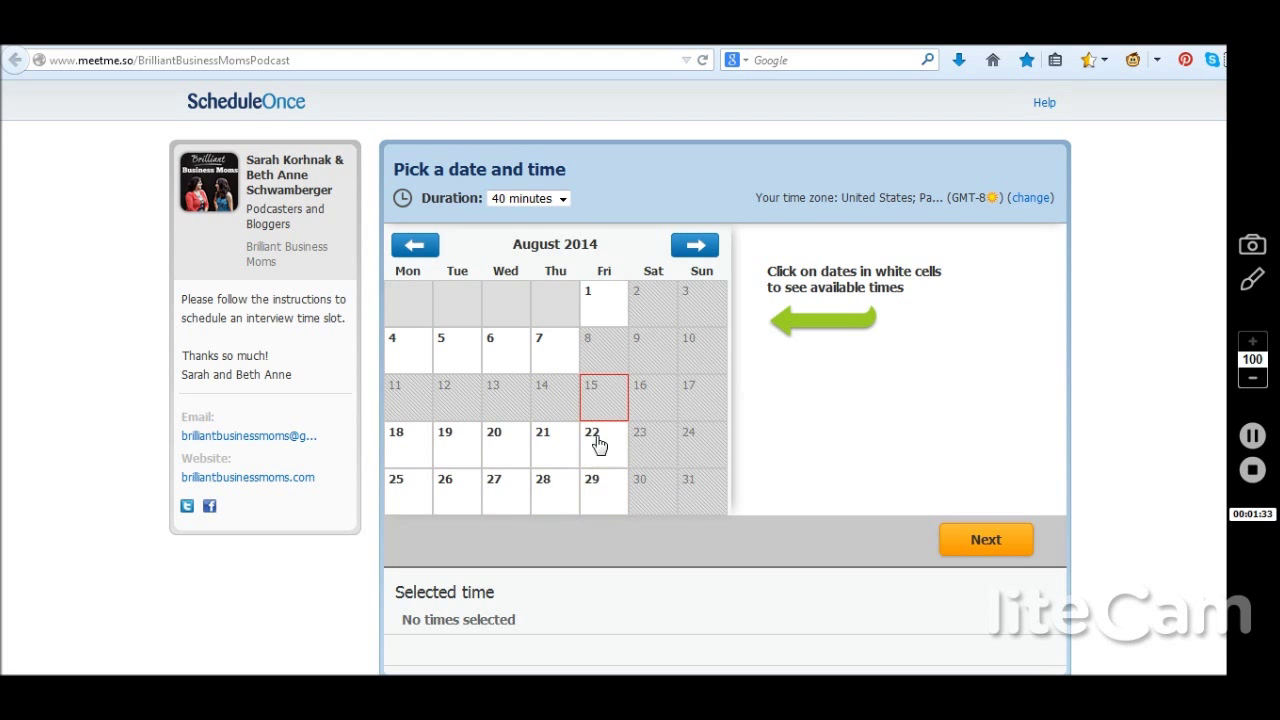
click(603, 499)
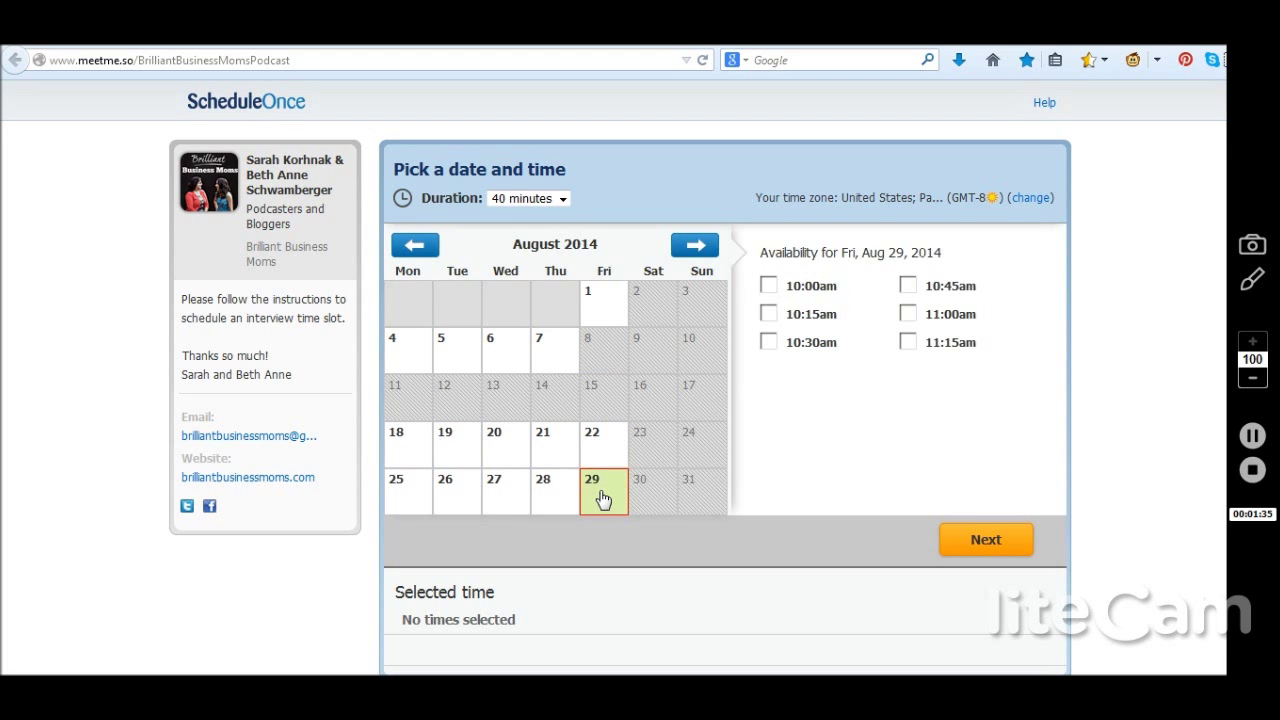
click(768, 287)
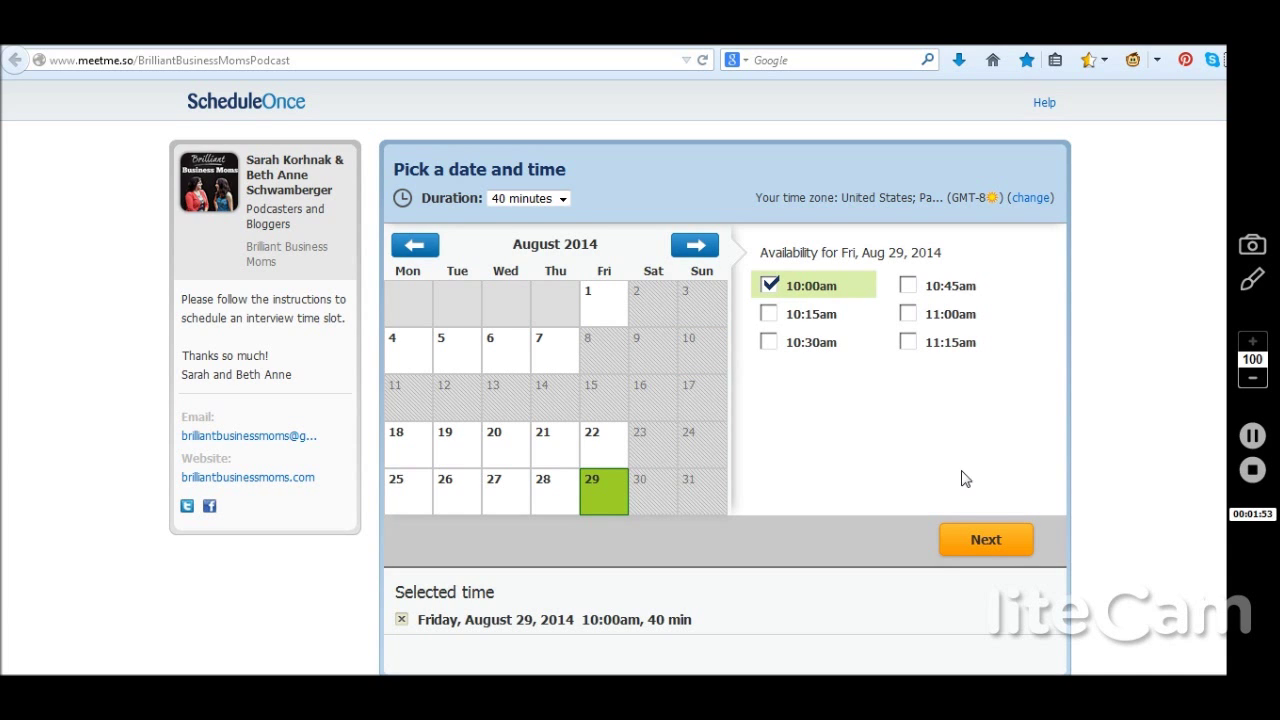
click(984, 539)
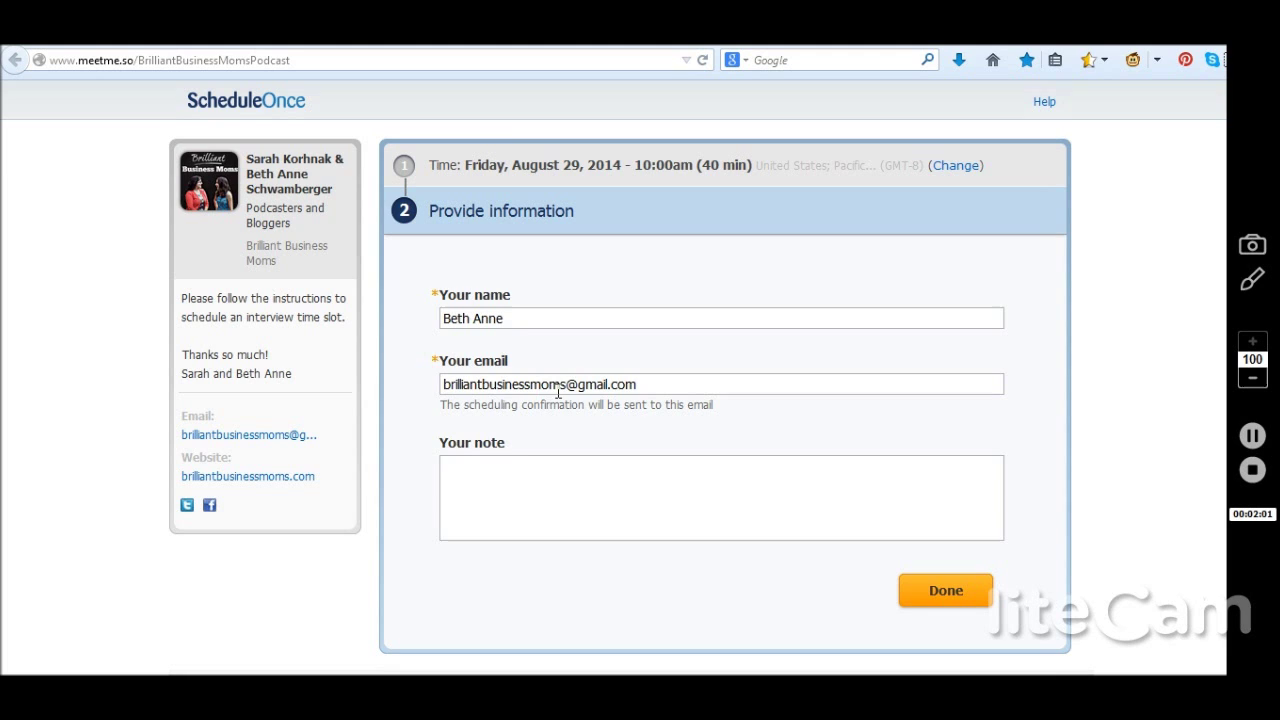
click(498, 484)
Switch to the Gmail inbox, open the 3:41 PM ScheduleOnce Mailer booking notification, and read its booking details and interview questions.
key(ctrl+Tab)
key(ctrl+Tab)
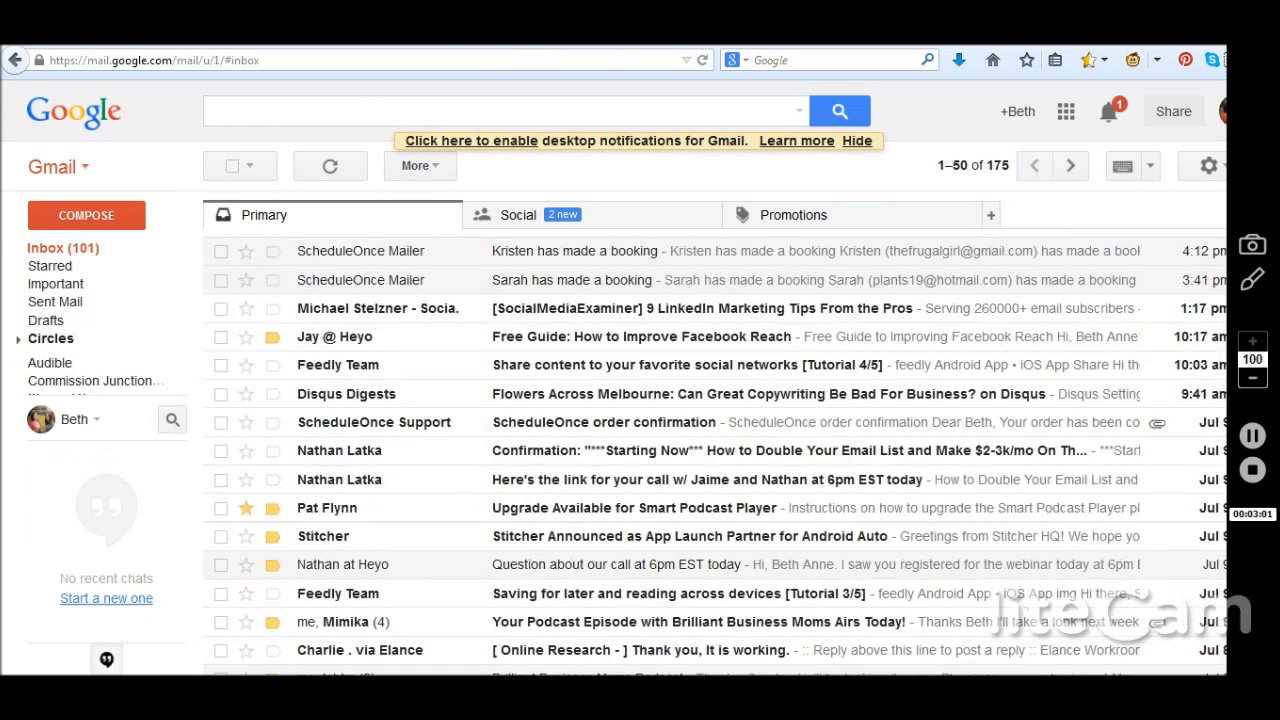
click(342, 284)
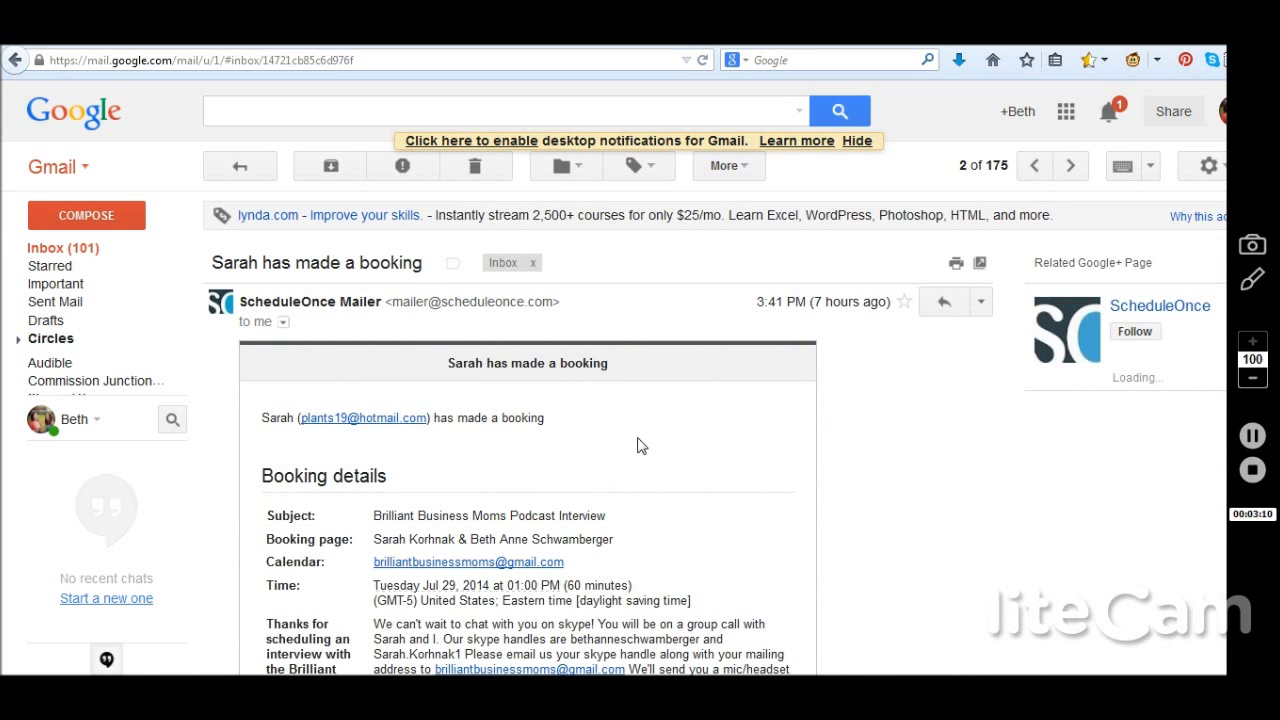
scroll(640, 446, down, 2)
scroll(640, 446, down, 1)
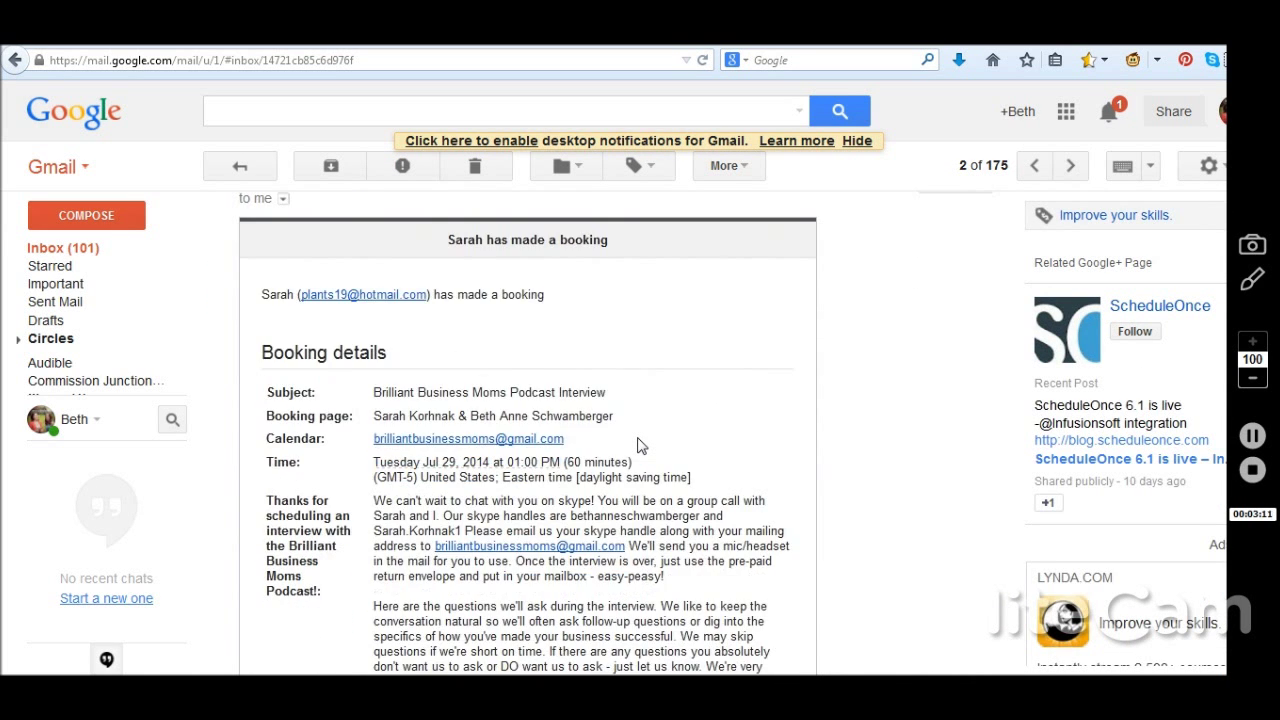
scroll(640, 446, down, 2)
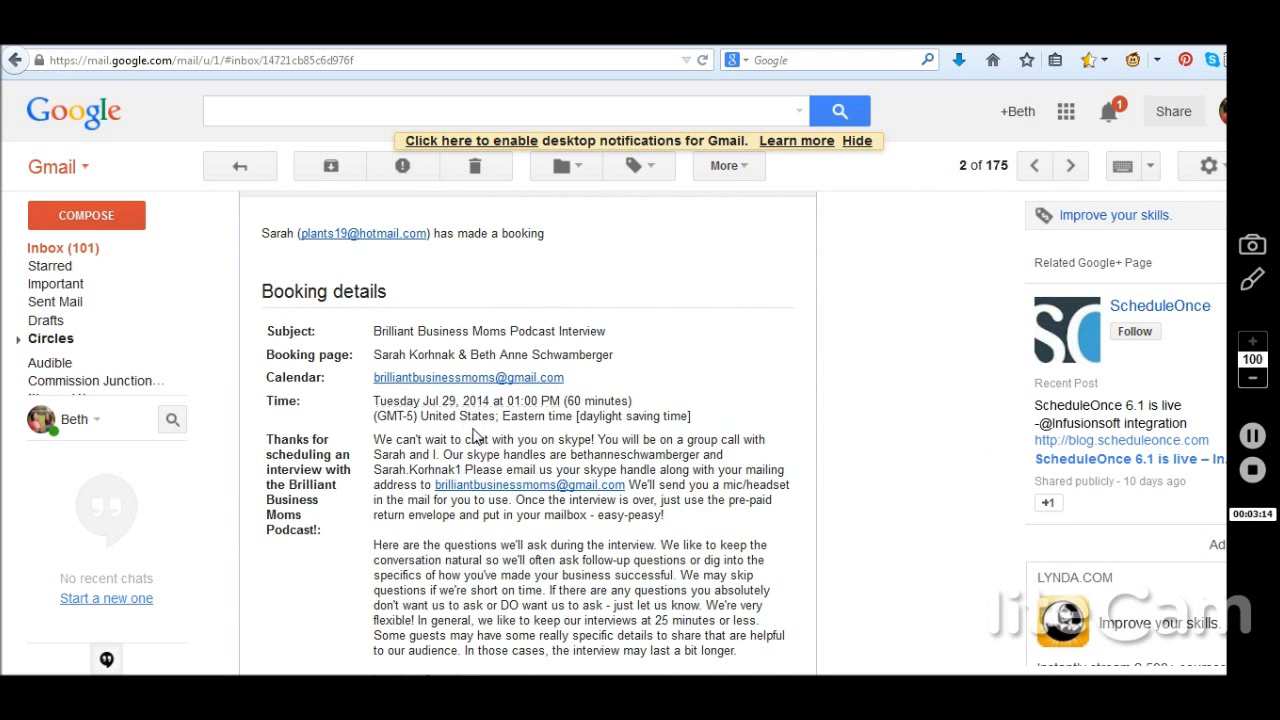
scroll(671, 544, down, 3)
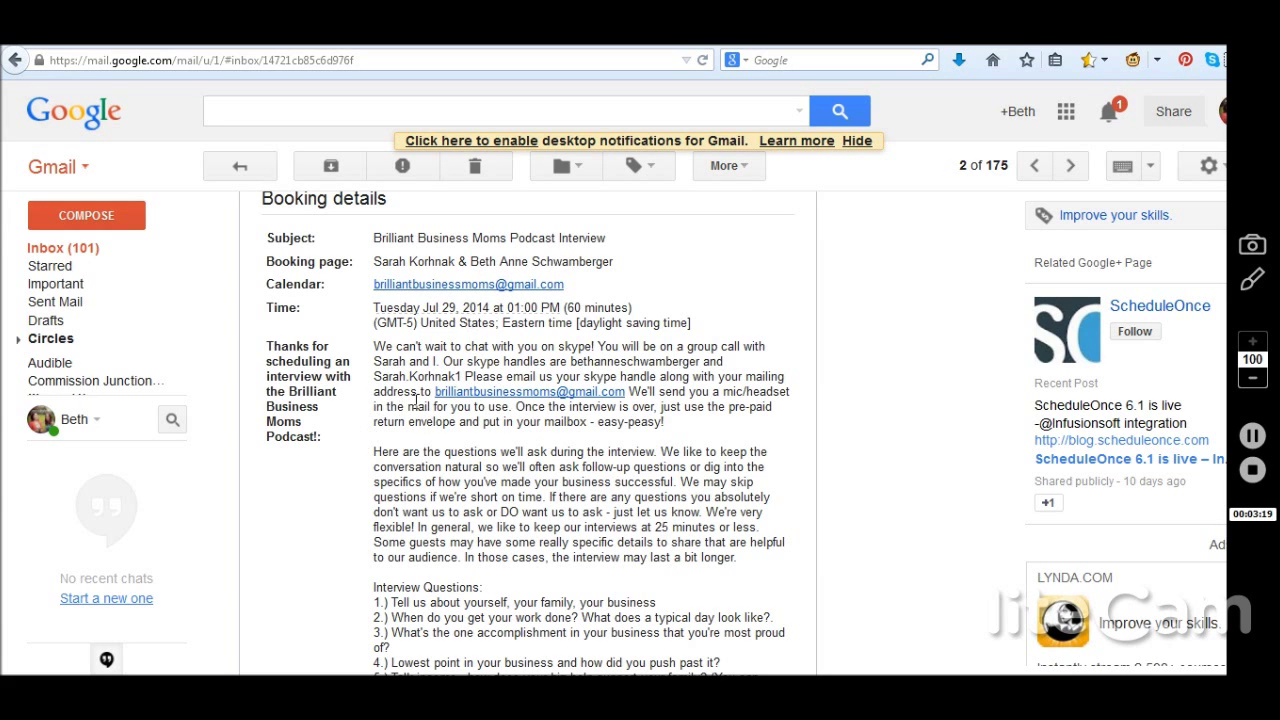
scroll(480, 448, down, 5)
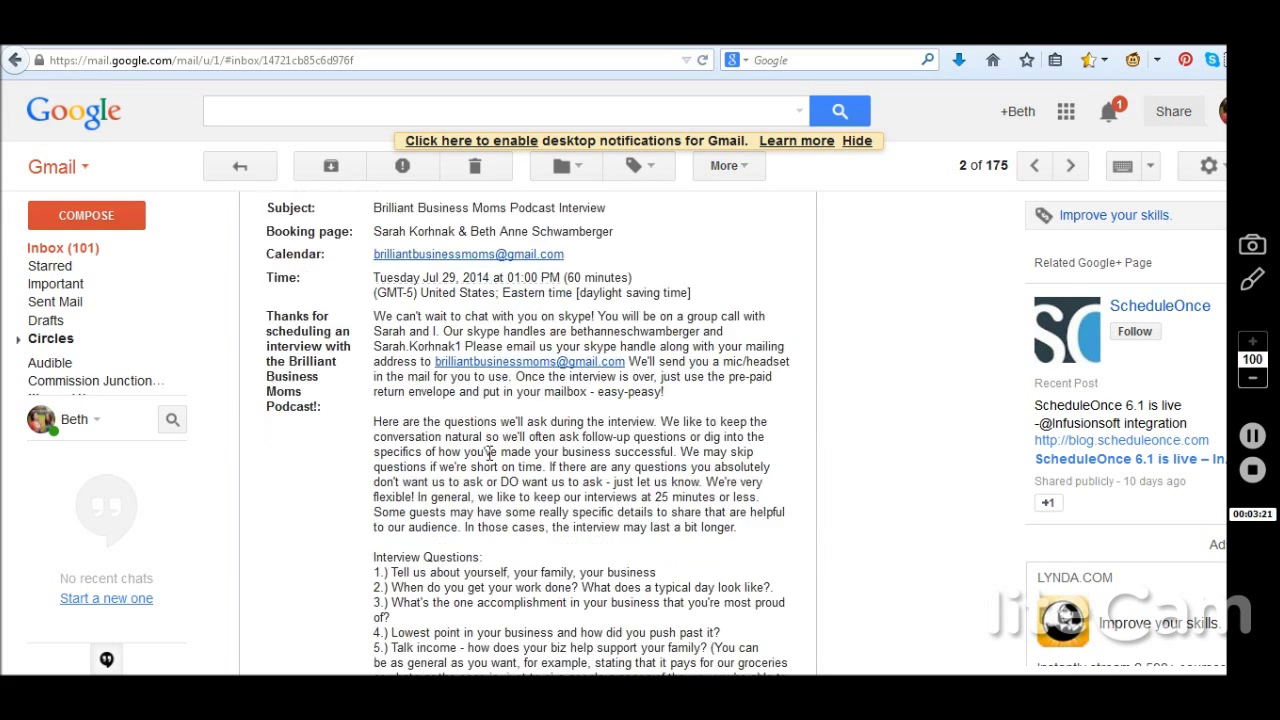
scroll(488, 452, down, 3)
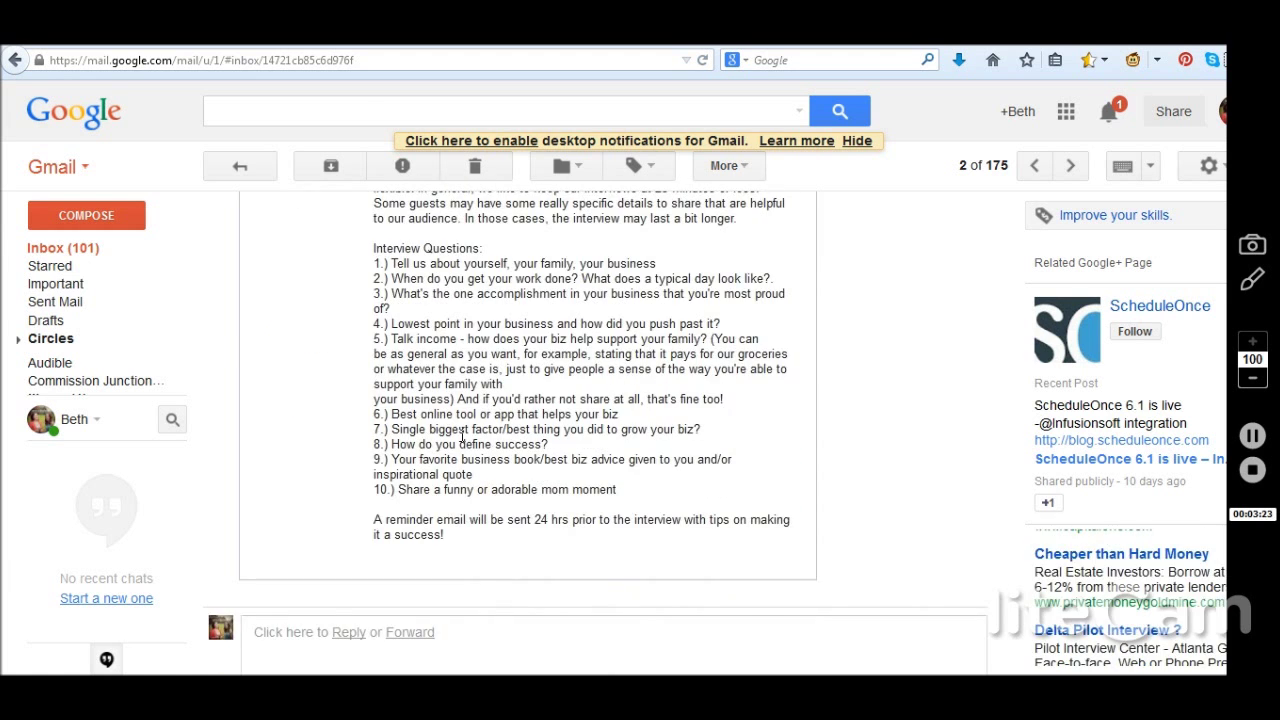
Return from Gmail to the Provide information form on the public booking page.
key(ctrl+Tab)
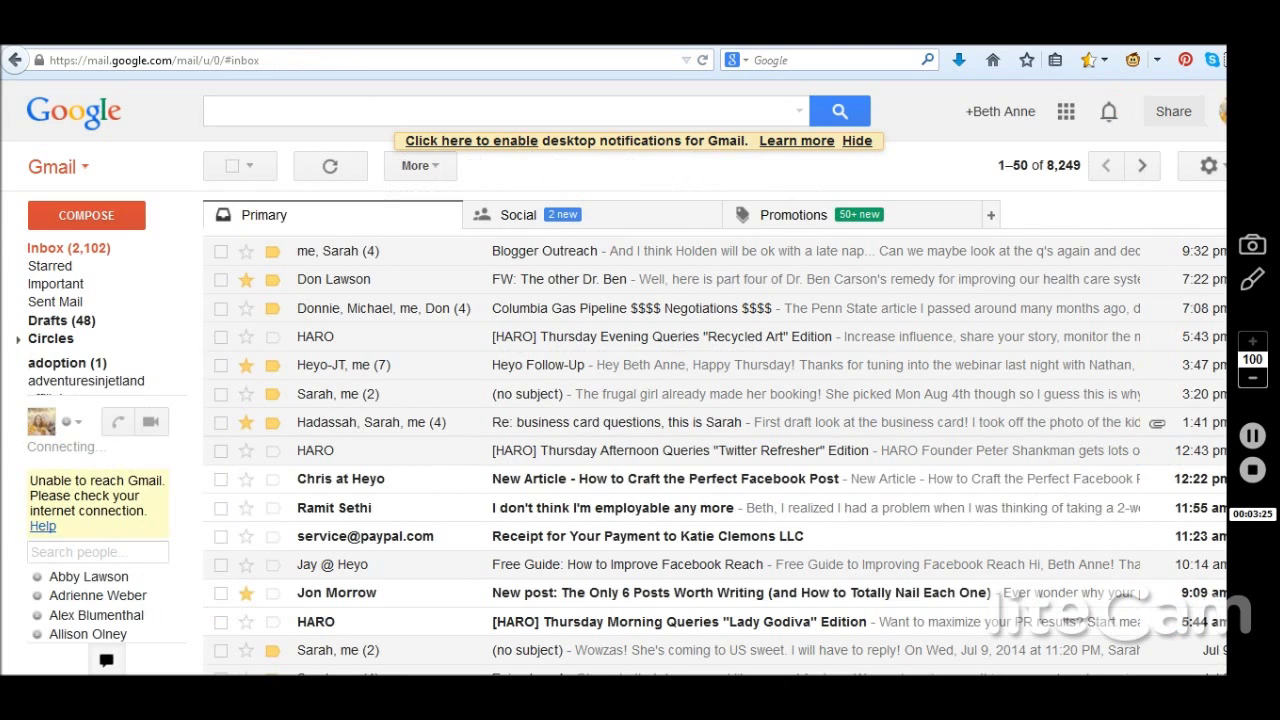
key(ctrl+Tab)
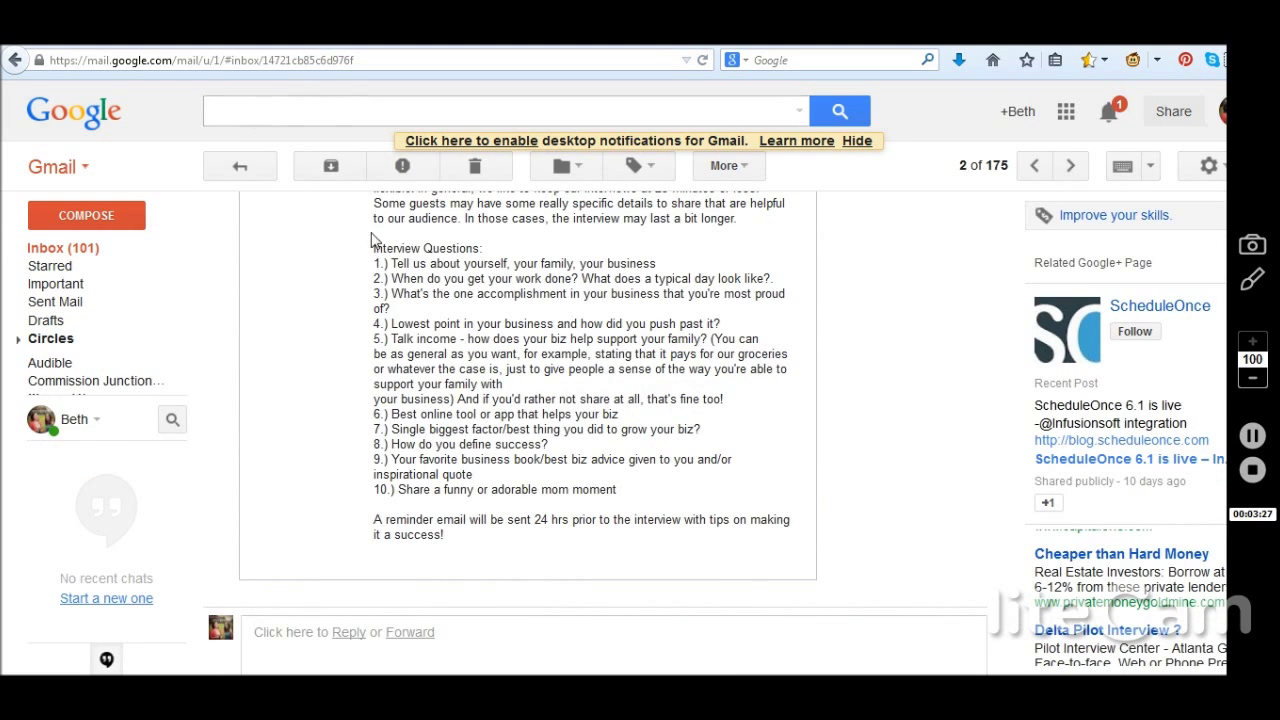
key(ctrl+Tab)
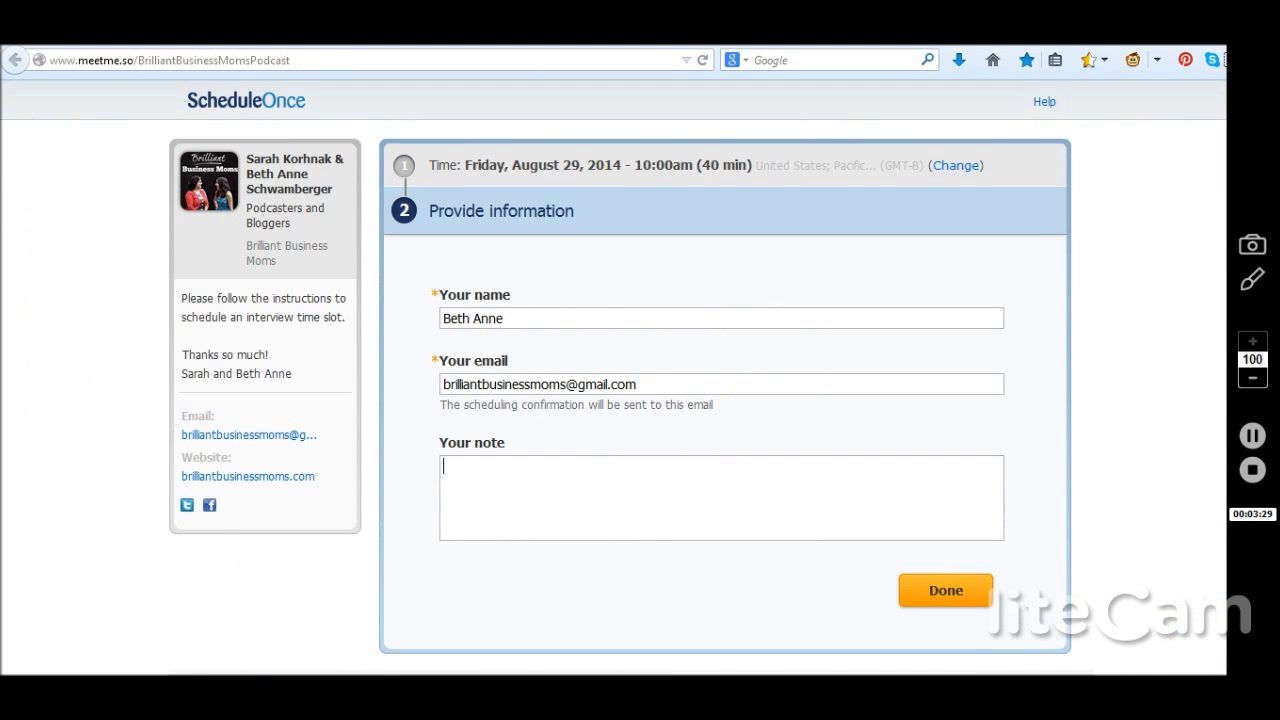